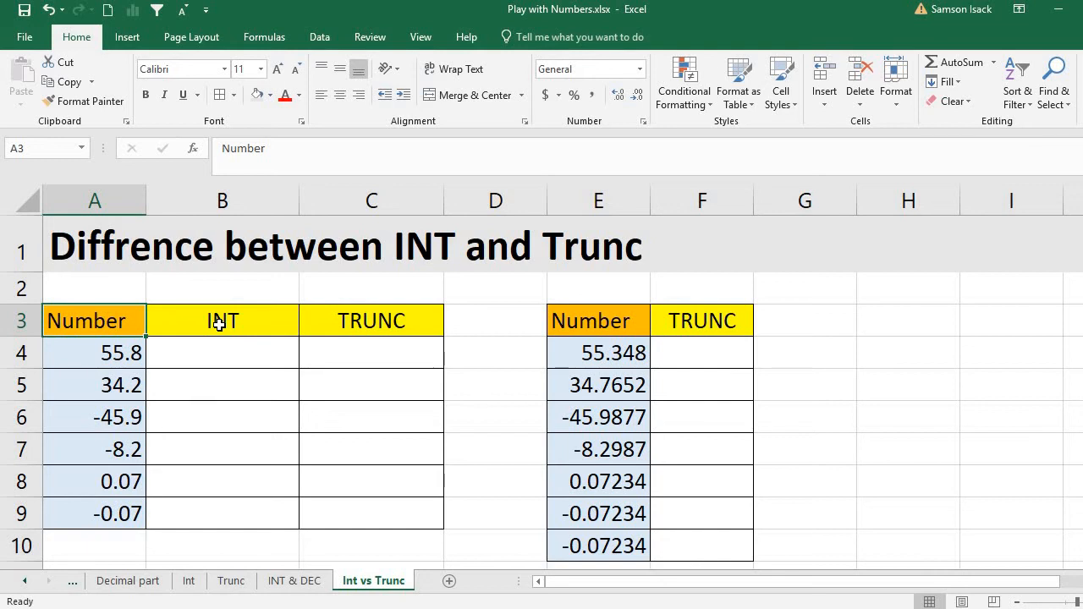
# Enter the formula =INT(A4) in cell B4 of the INT column.
pyautogui.click(331, 322)
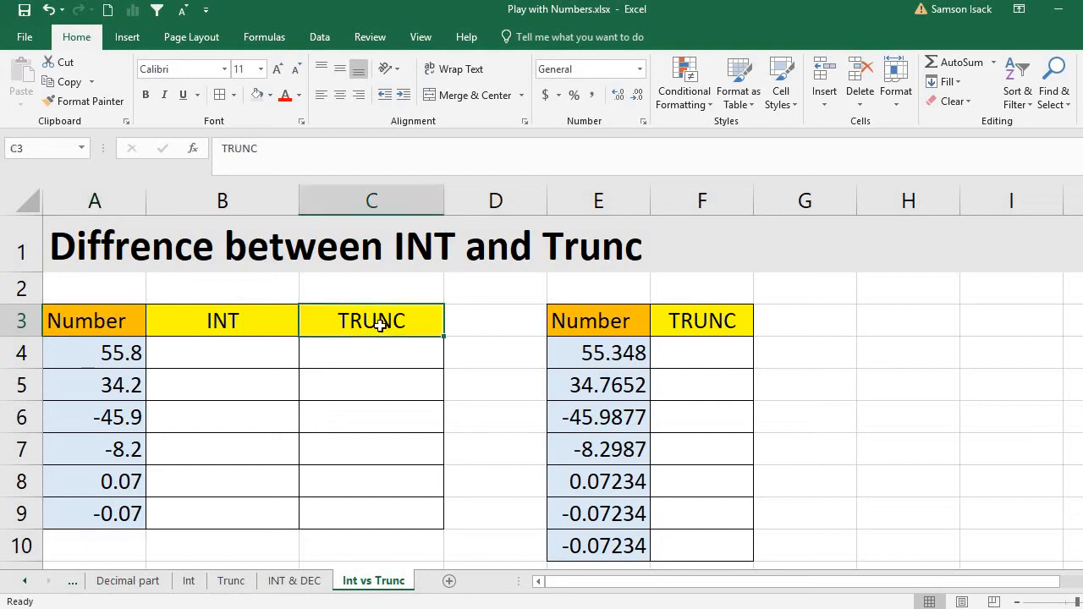
pyautogui.click(275, 319)
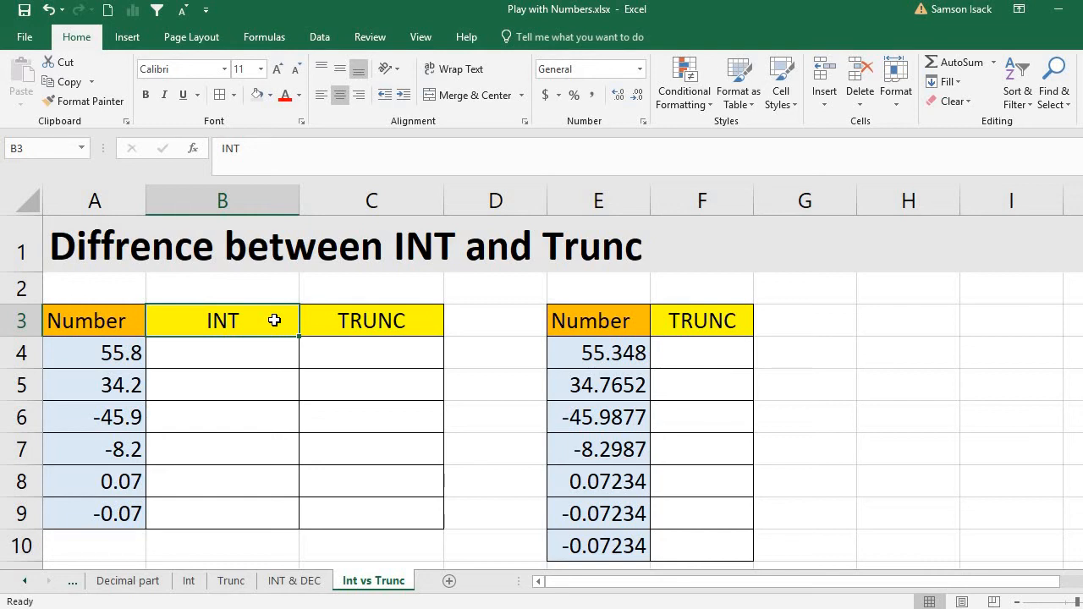
pyautogui.click(239, 355)
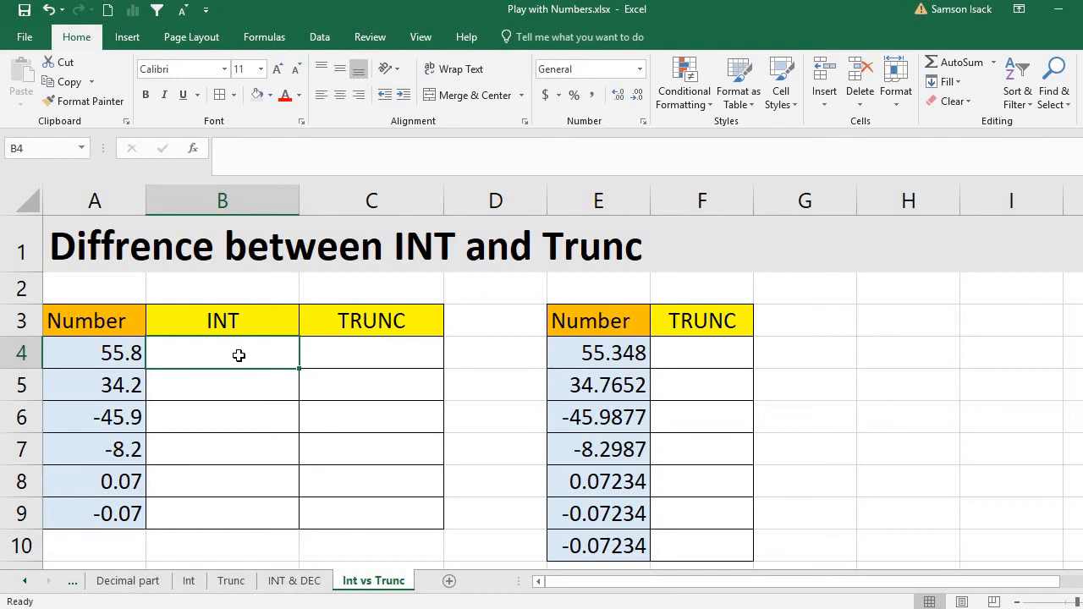
pyautogui.write('=')
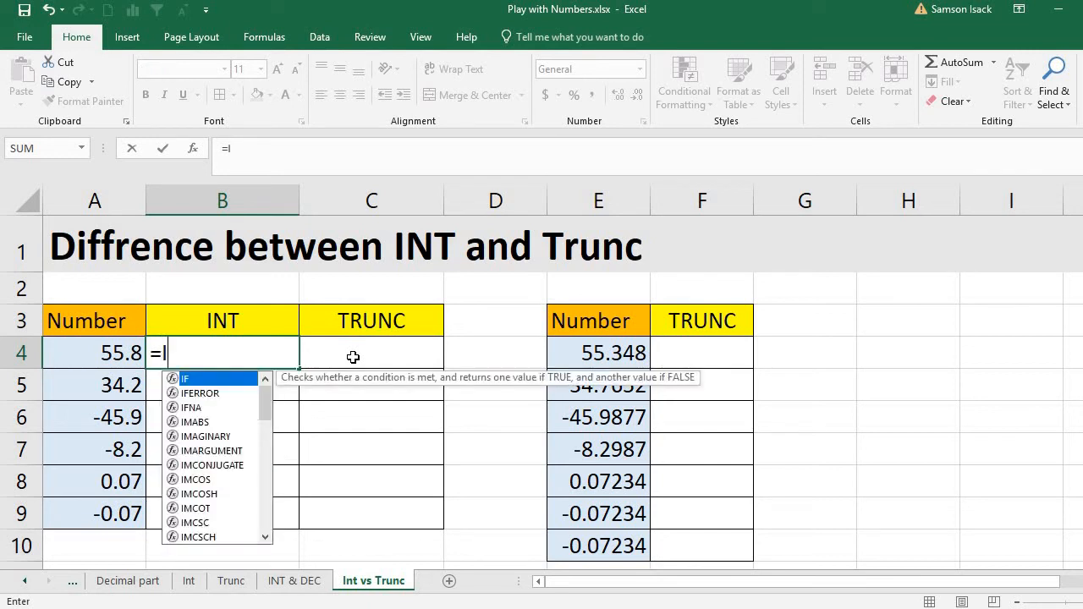
pyautogui.write('INT')
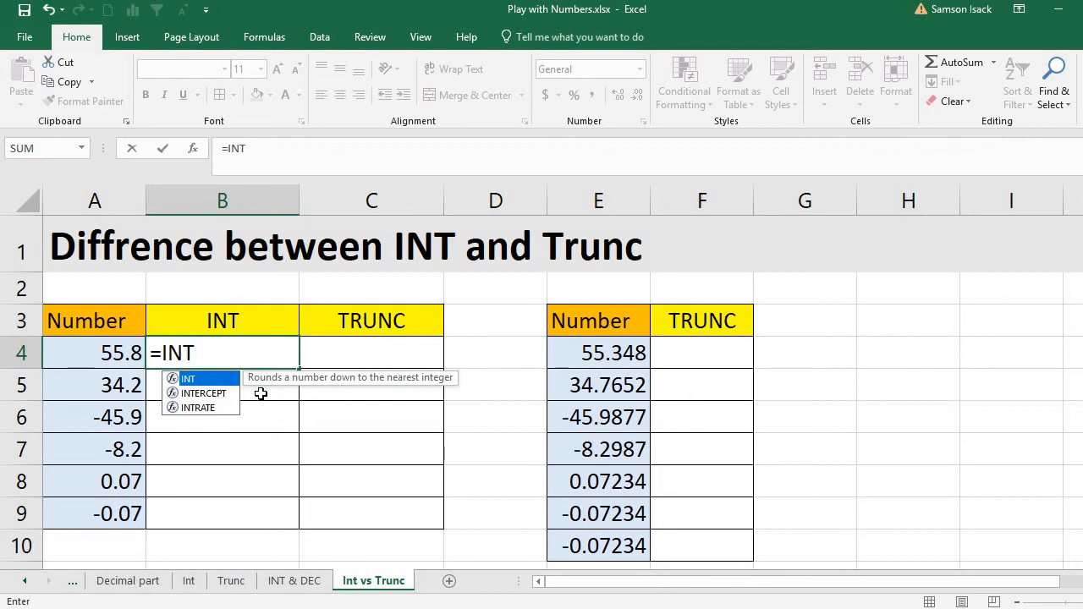
pyautogui.write('(')
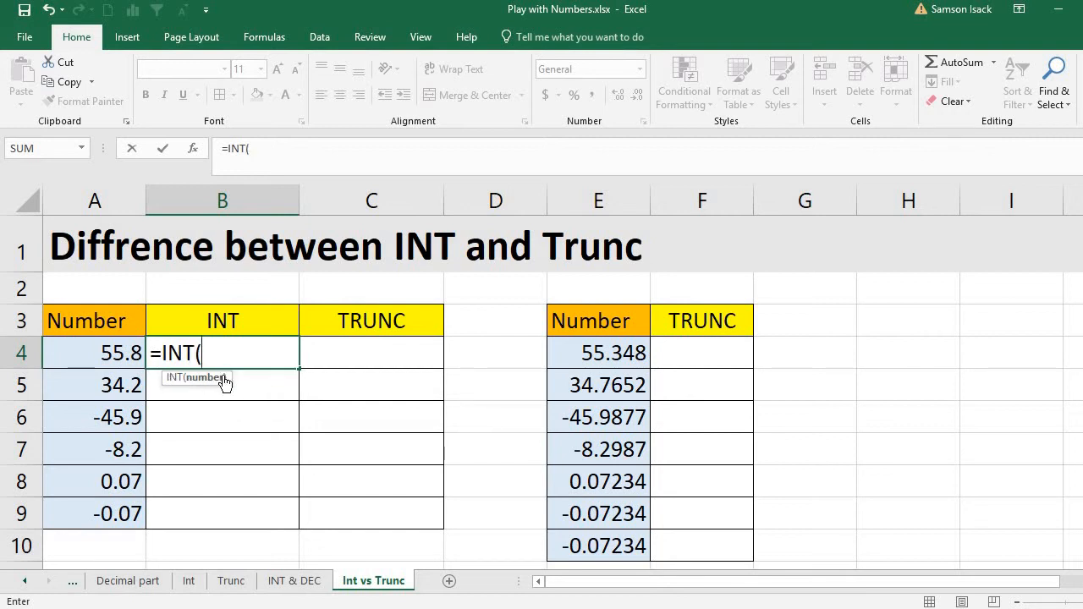
pyautogui.click(131, 352)
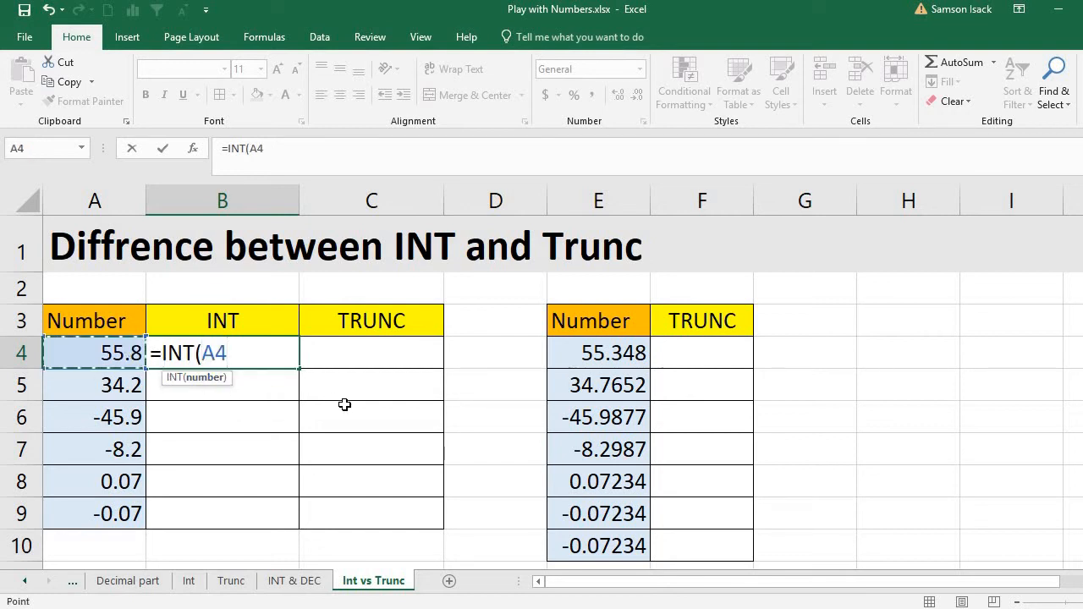
pyautogui.write(')')
pyautogui.press('Return')
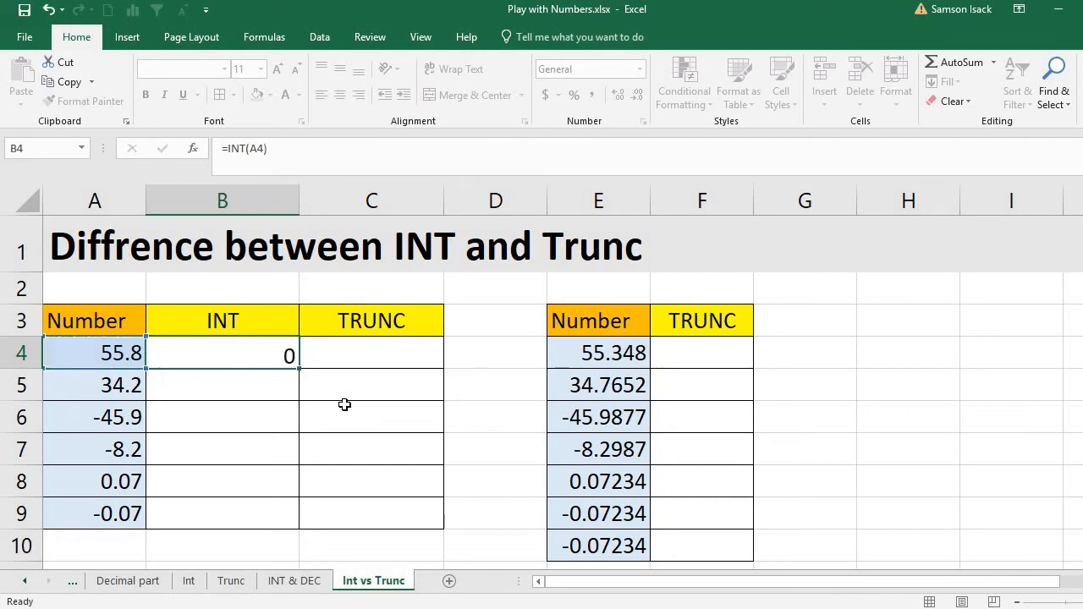
pyautogui.click(236, 348)
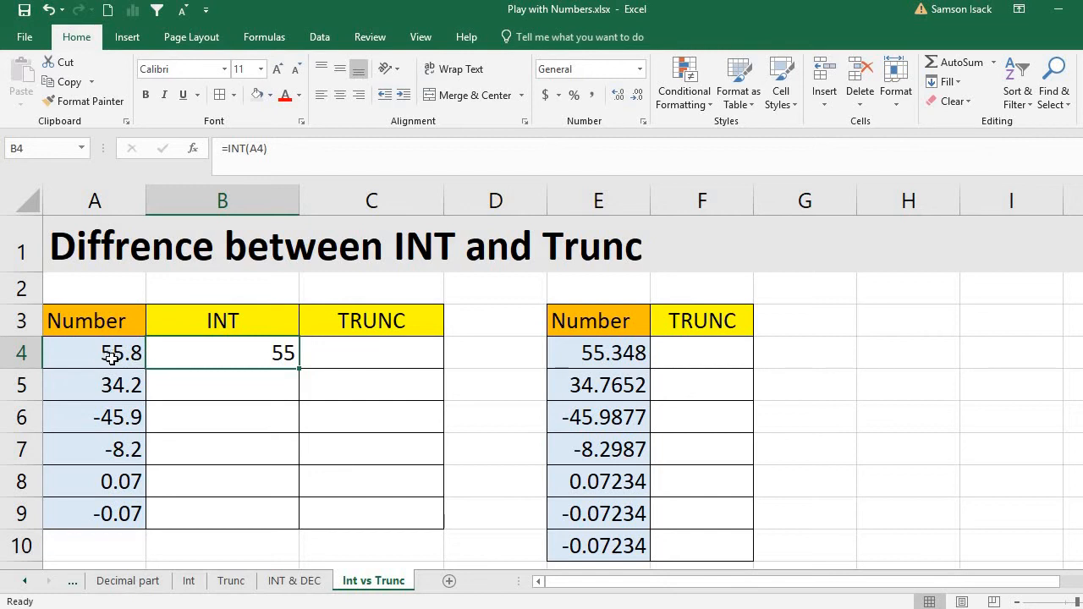
# Enter the formula =INT(A5) in cell B5 of the INT column.
pyautogui.click(211, 387)
pyautogui.write('=')
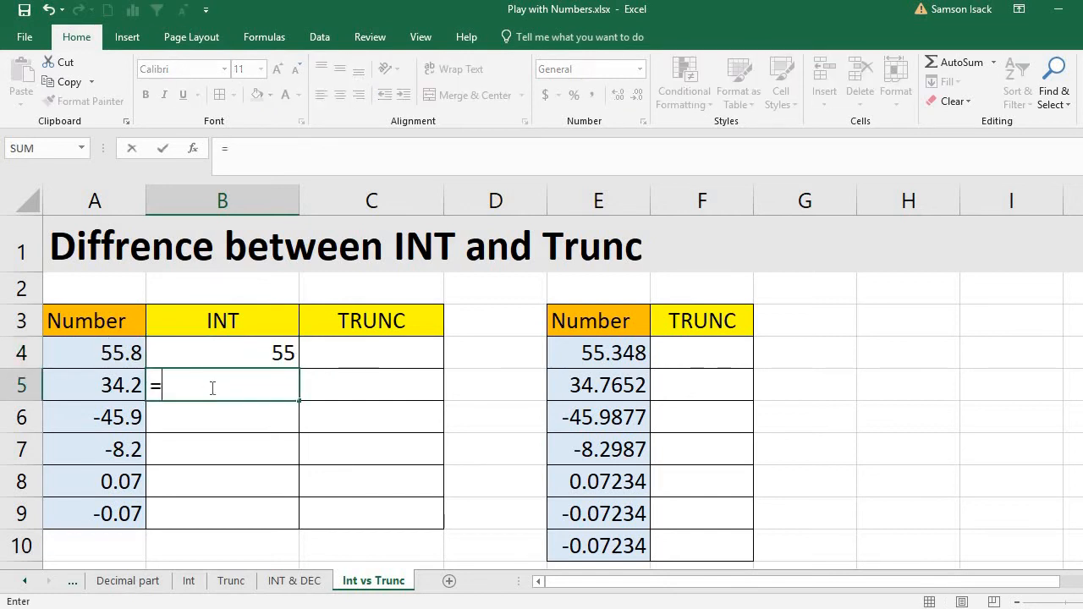
pyautogui.write('INT(')
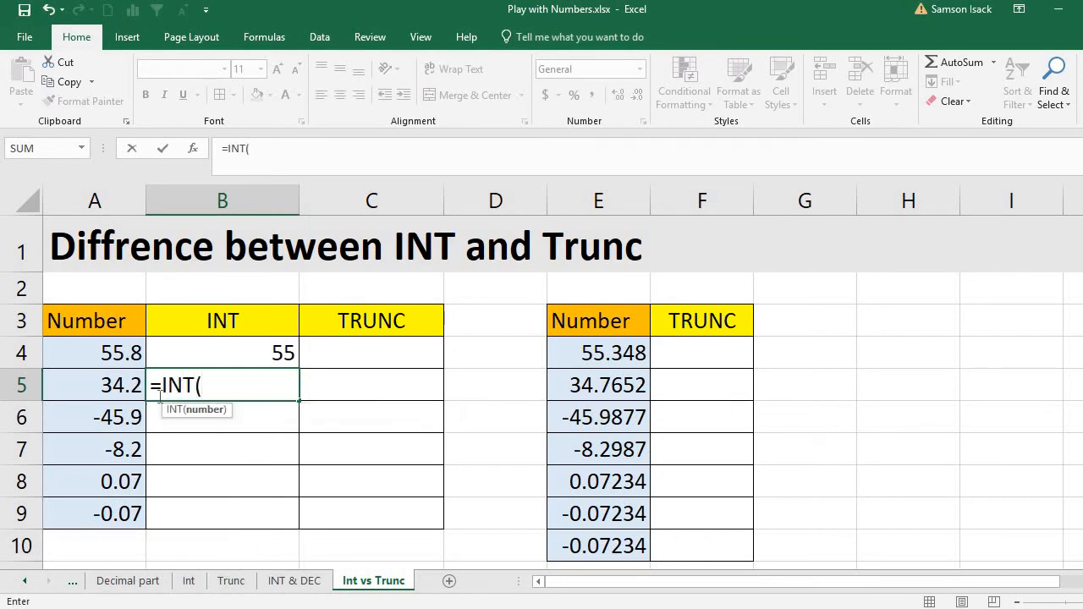
pyautogui.click(135, 384)
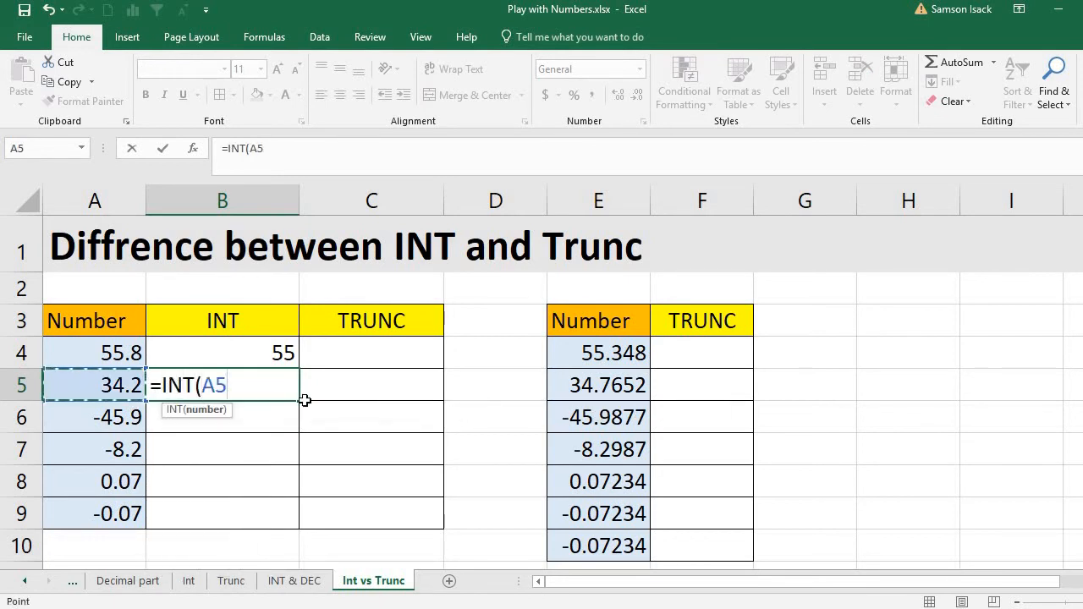
pyautogui.write(')')
pyautogui.press('Return')
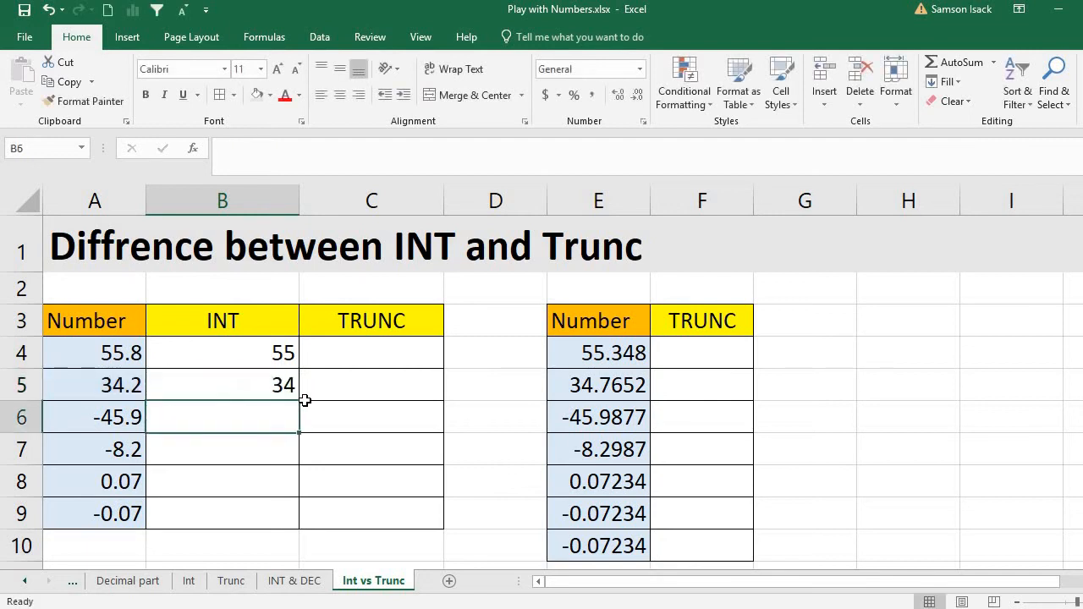
pyautogui.click(279, 385)
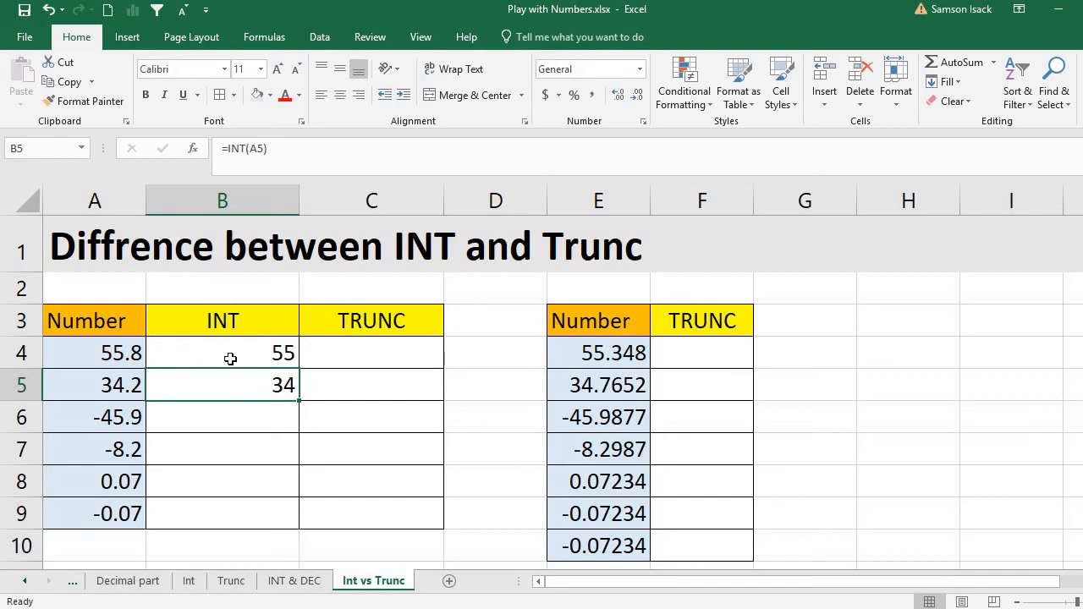
# Enter the formula =INT(A6) in cell B6 for the first negative number.
pyautogui.moveTo(230, 352); pyautogui.dragTo(232, 386)
pyautogui.click(232, 414)
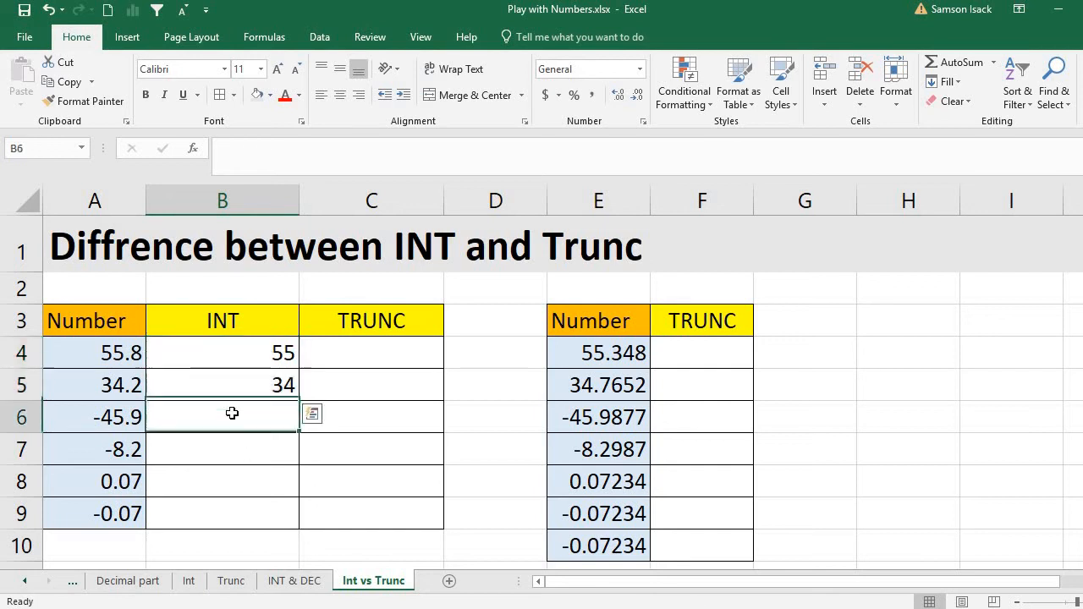
pyautogui.write('=')
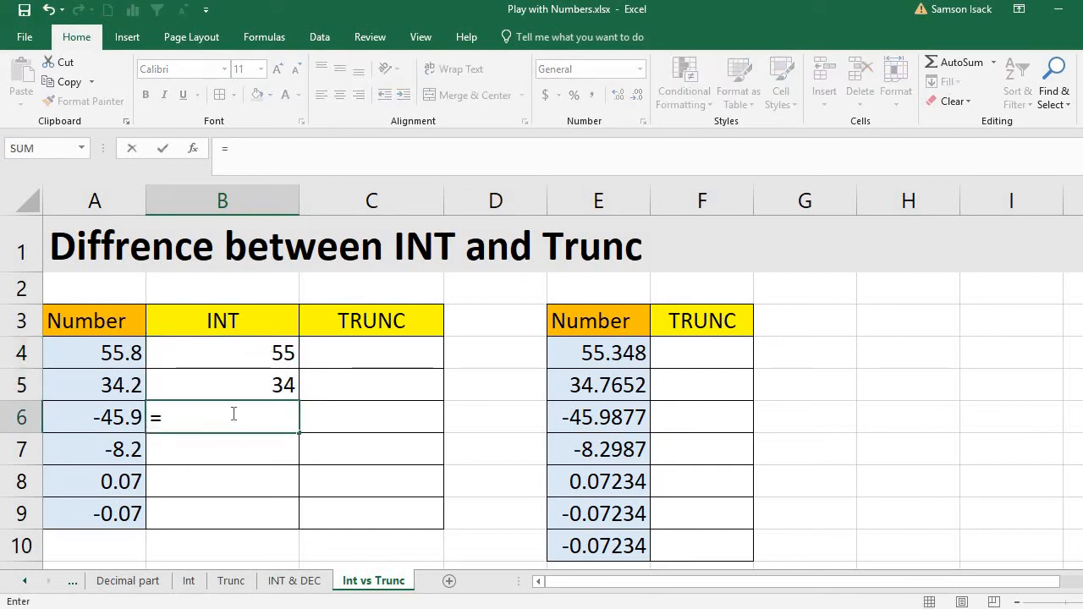
pyautogui.write('INT(')
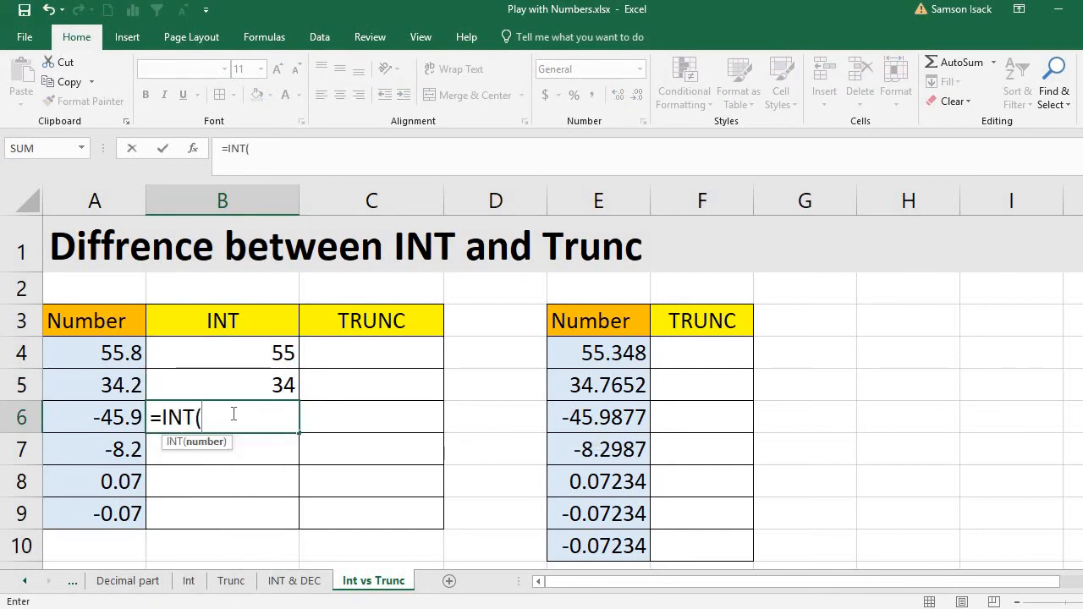
pyautogui.click(116, 420)
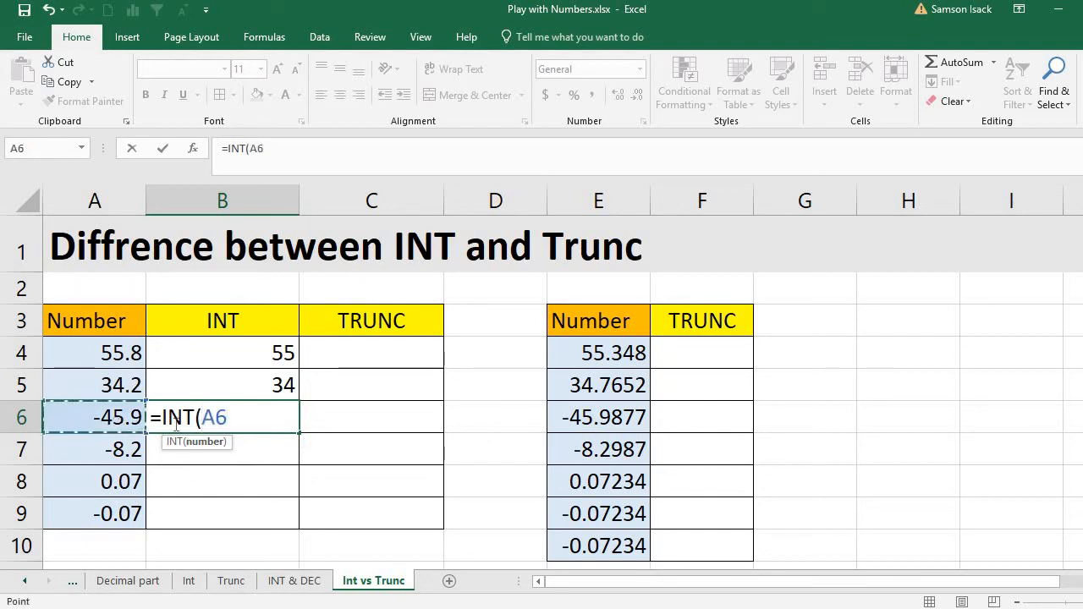
pyautogui.write(')')
pyautogui.press('Return')
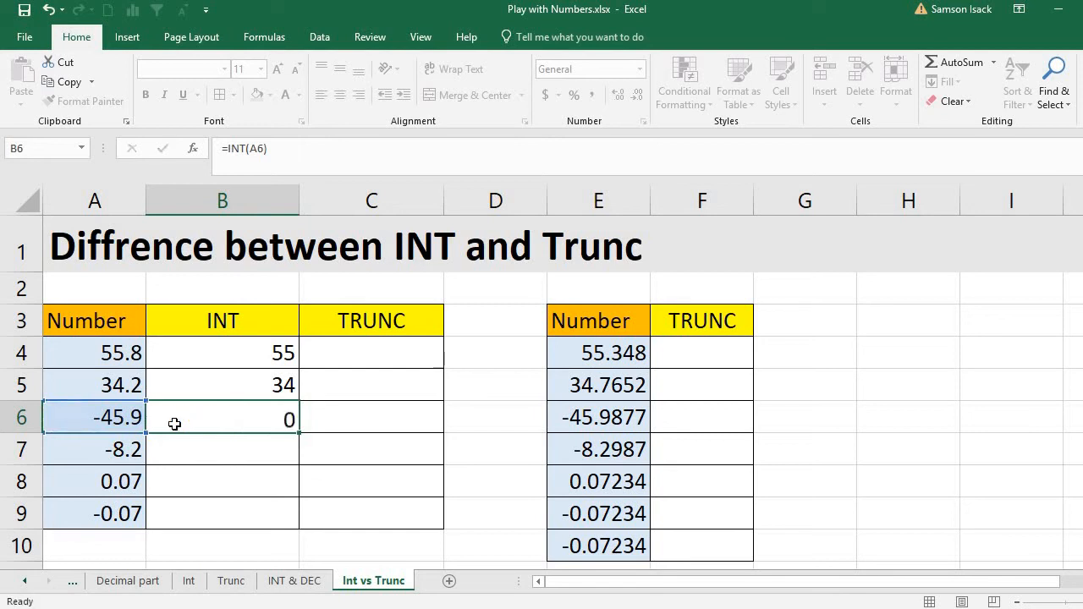
pyautogui.click(184, 420)
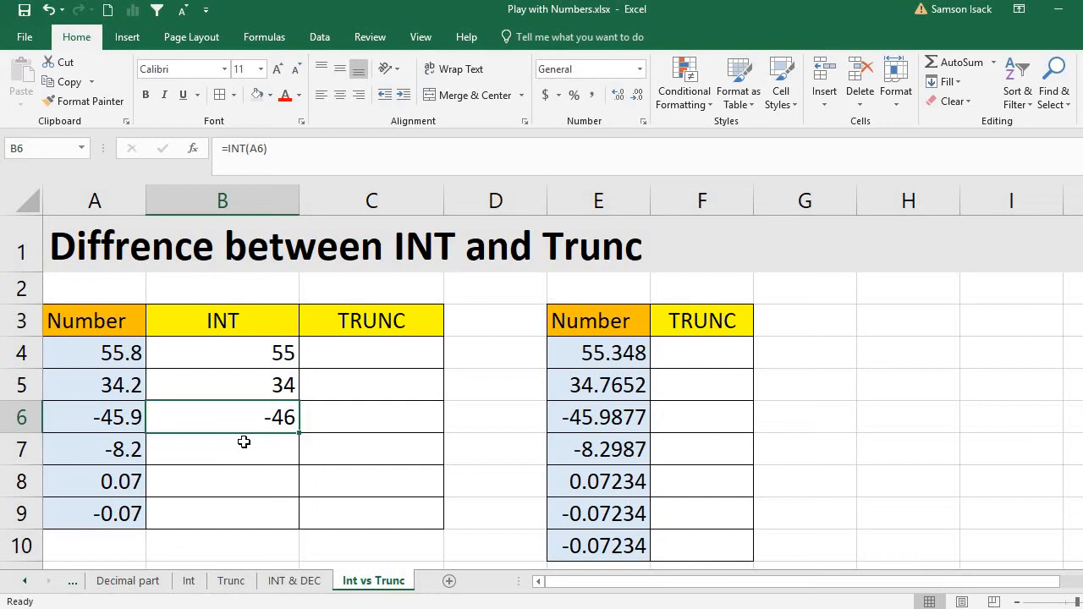
# Compare the original numbers in A4:A6 with their INT results and formulas in B4:B6.
pyautogui.click(129, 353)
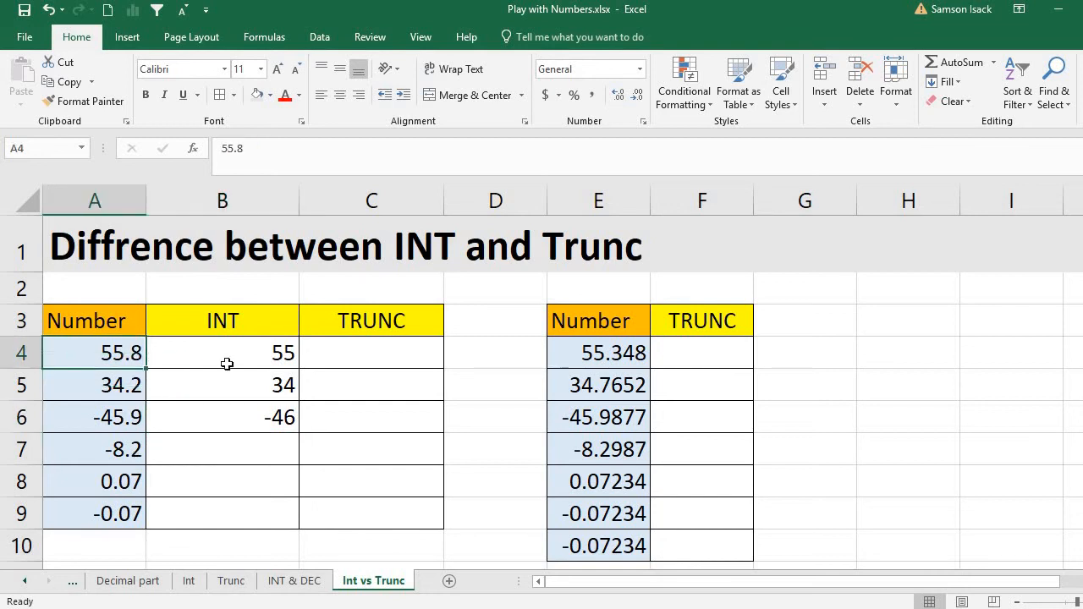
pyautogui.click(227, 364)
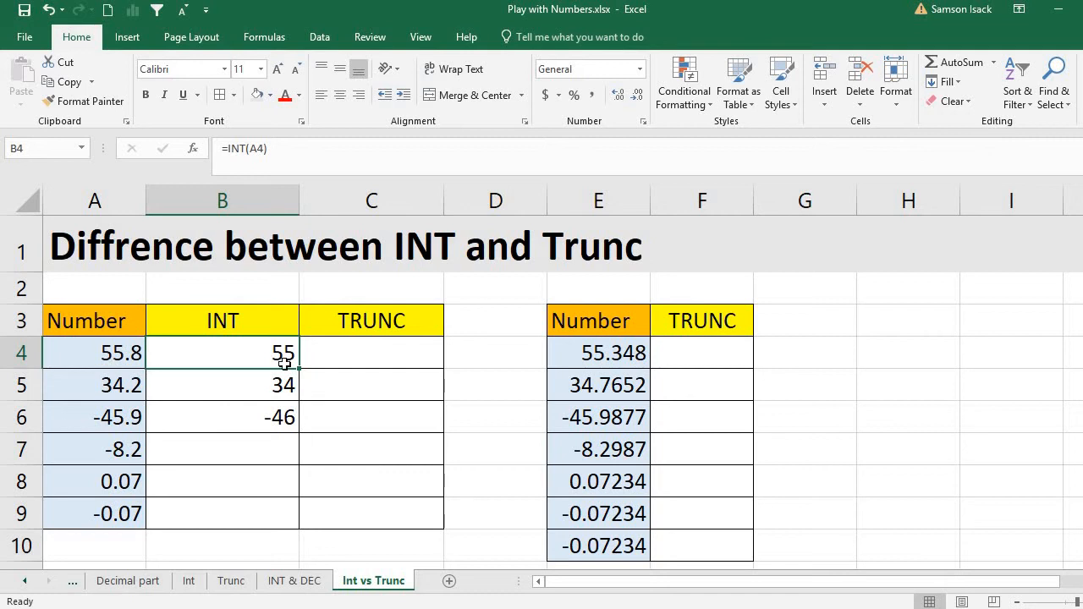
pyautogui.click(163, 387)
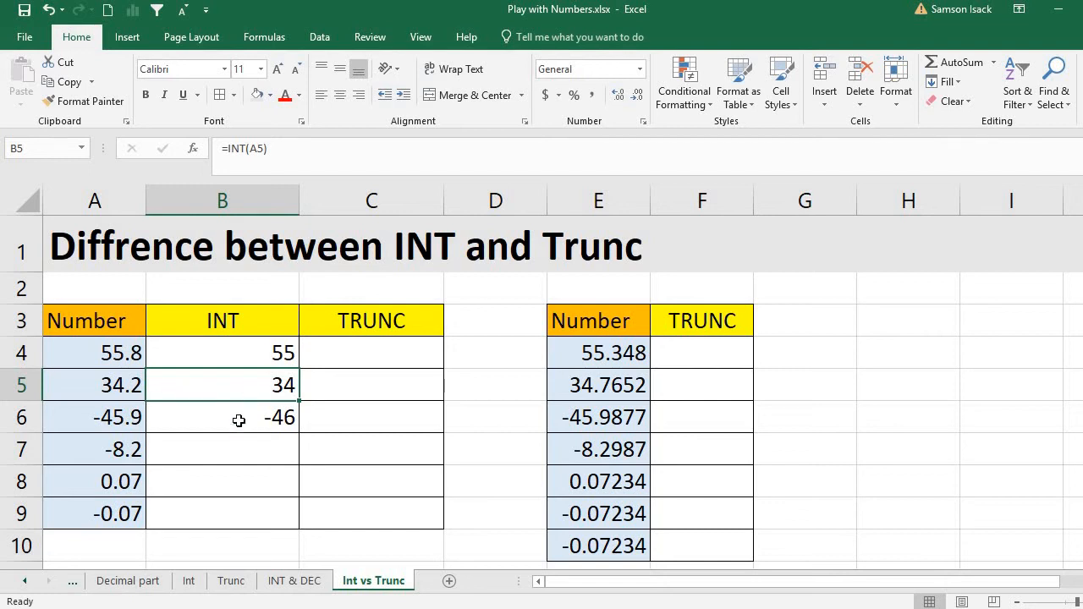
pyautogui.click(225, 418)
pyautogui.click(80, 417)
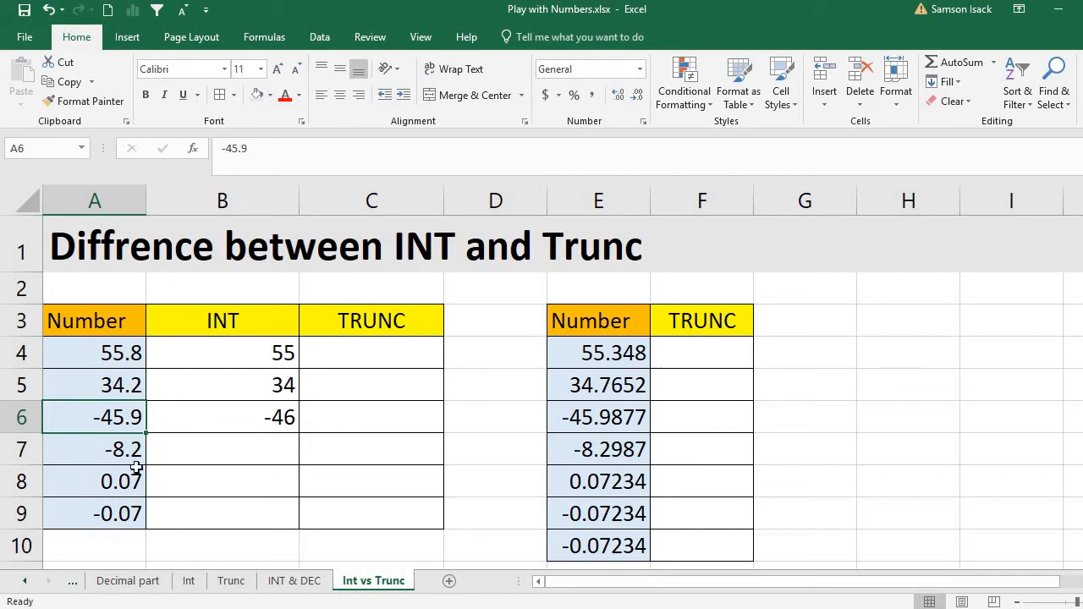
pyautogui.click(276, 413)
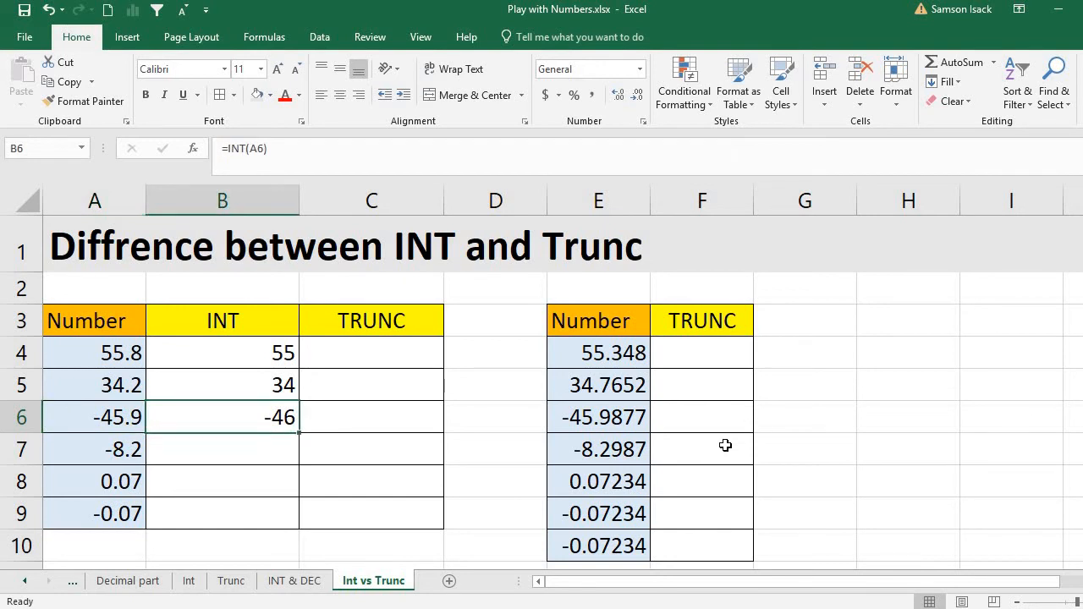
pyautogui.moveTo(252, 350); pyautogui.dragTo(283, 400)
pyautogui.click(285, 415)
# Enter the formula =INT(A7) in cell B7 of the INT column.
pyautogui.click(254, 458)
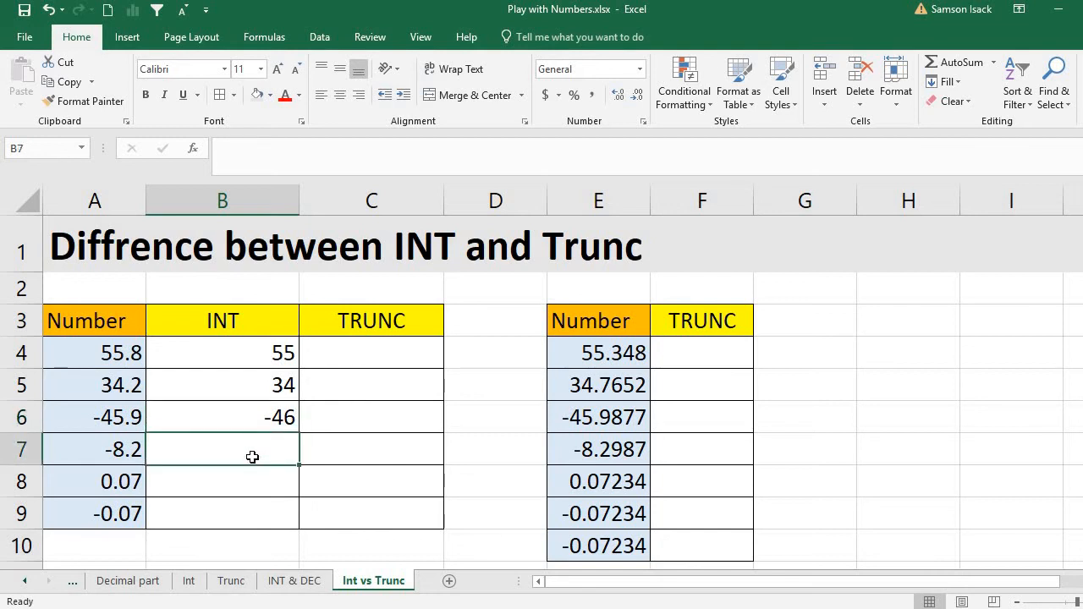
pyautogui.write('=')
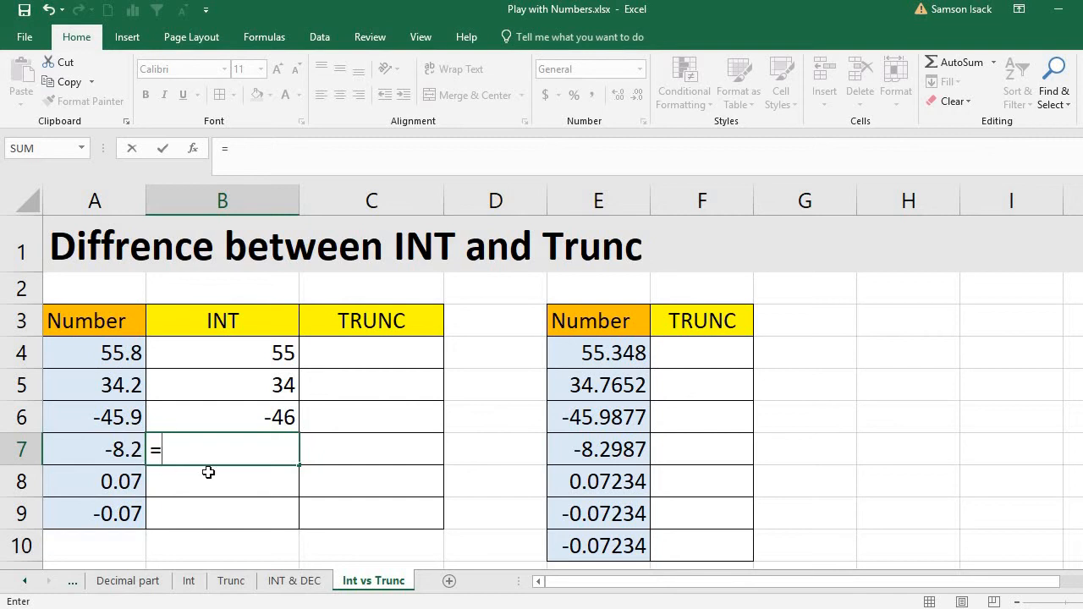
pyautogui.write('INT')
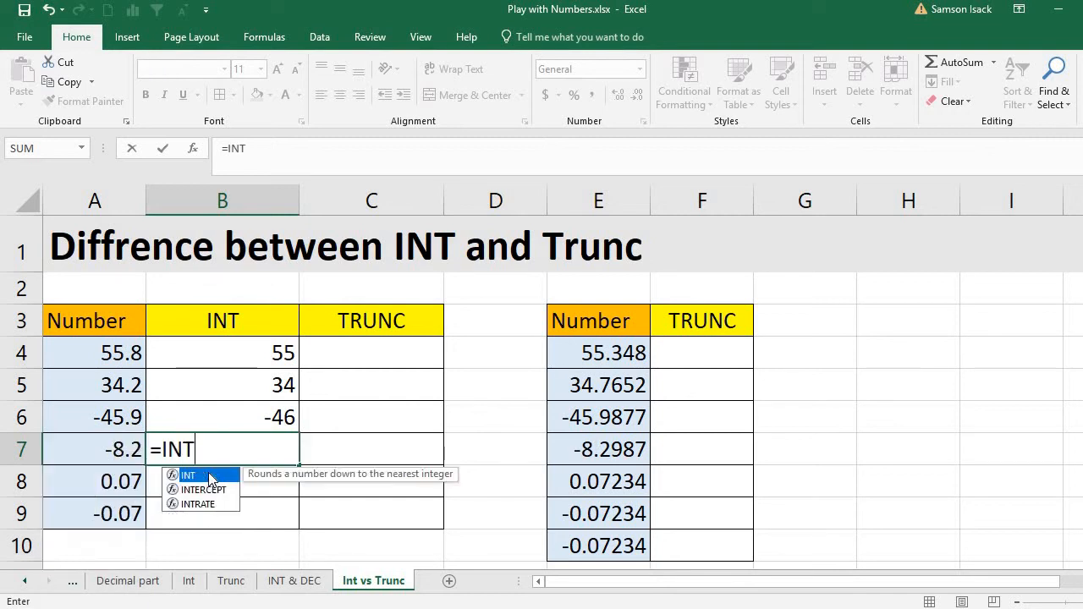
pyautogui.doubleClick(210, 476)
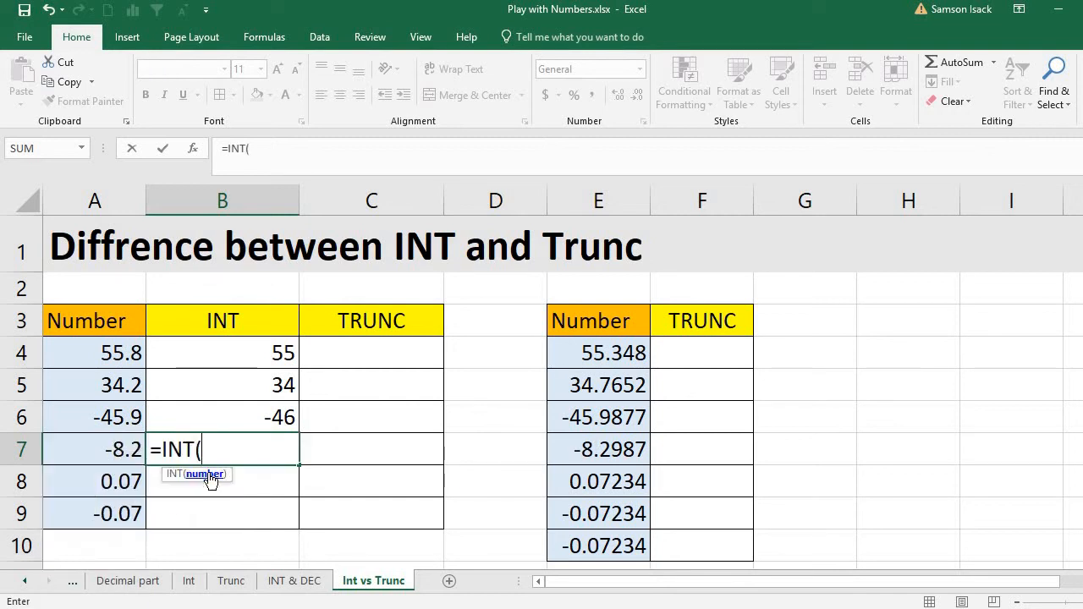
pyautogui.click(99, 446)
pyautogui.write(')')
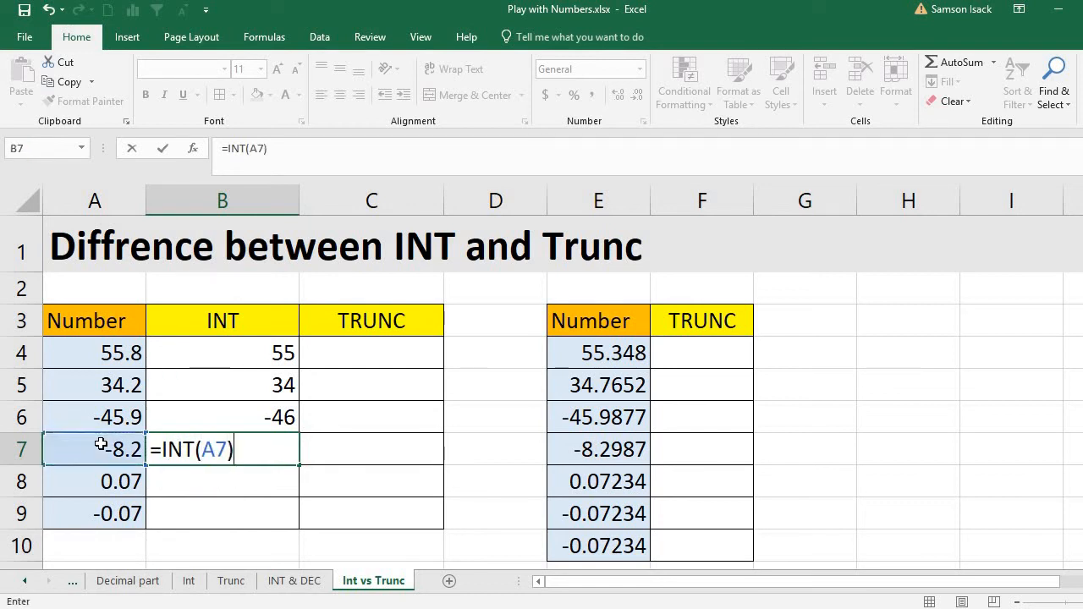
pyautogui.press('Return')
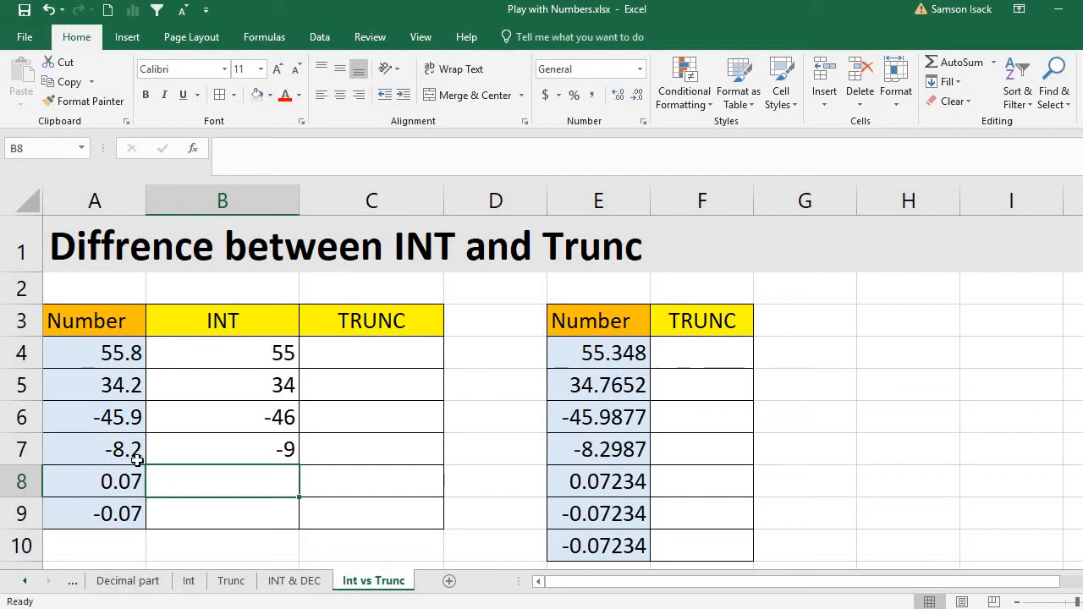
# Copy the INT formula from B7 down through B8 and B9 to complete the INT column.
pyautogui.click(239, 450)
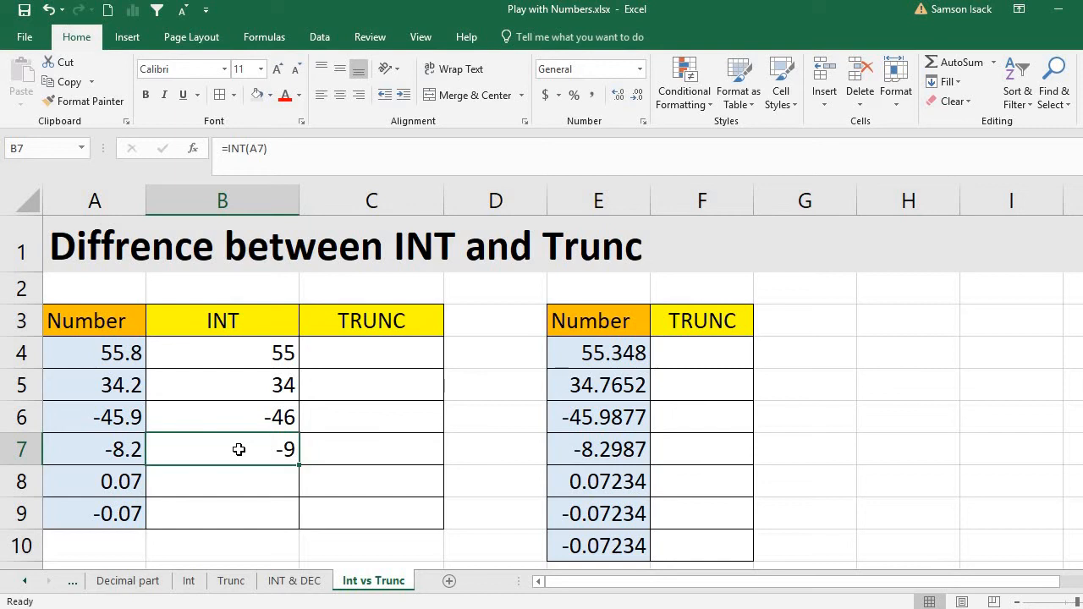
pyautogui.moveTo(299, 464); pyautogui.dragTo(298, 496)
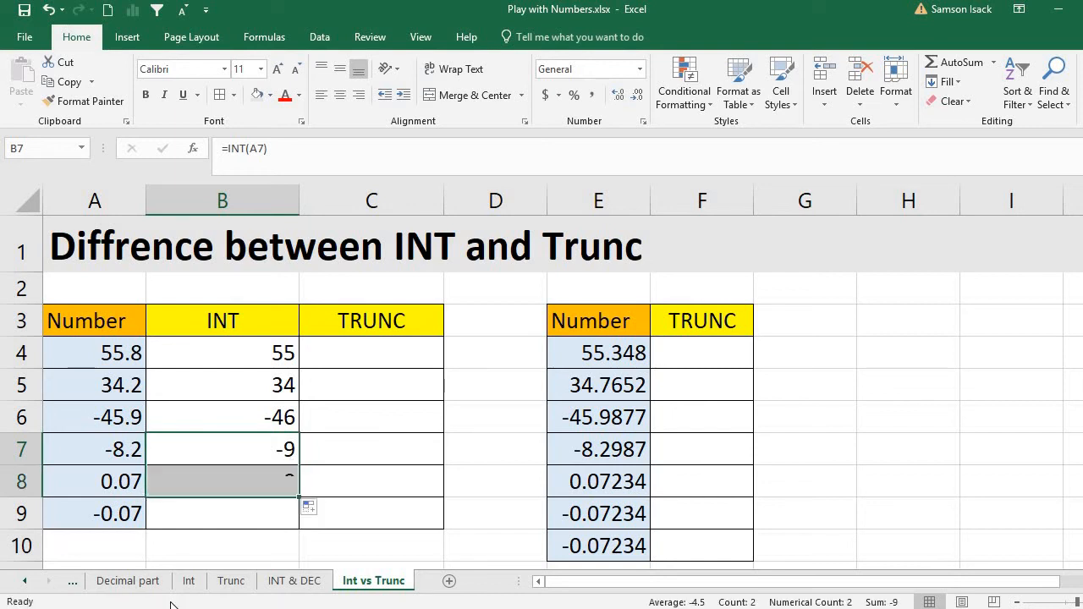
pyautogui.click(195, 489)
pyautogui.moveTo(300, 497); pyautogui.dragTo(292, 523)
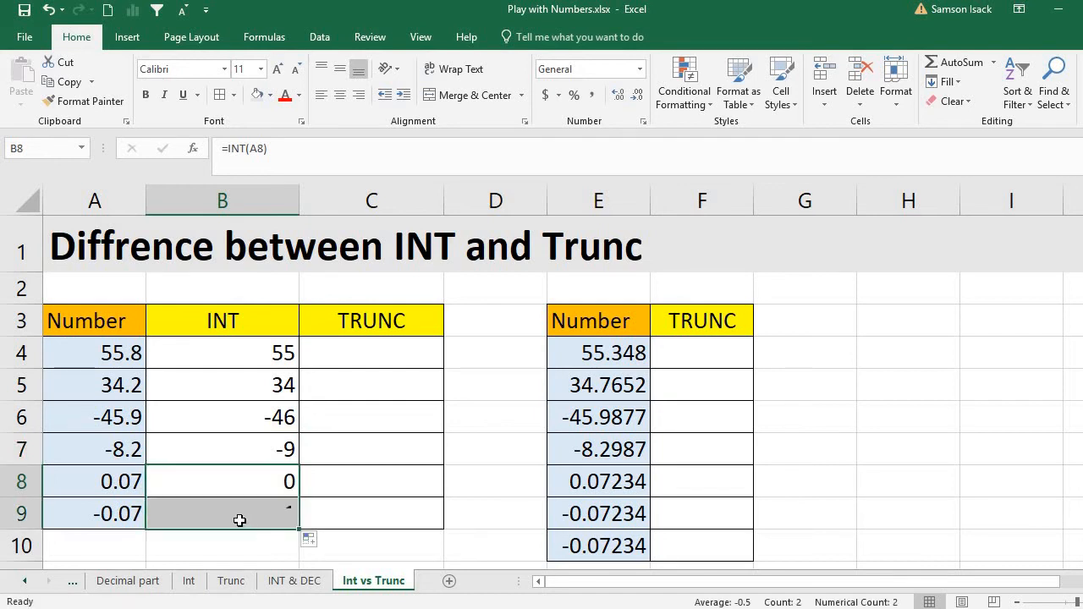
pyautogui.click(239, 517)
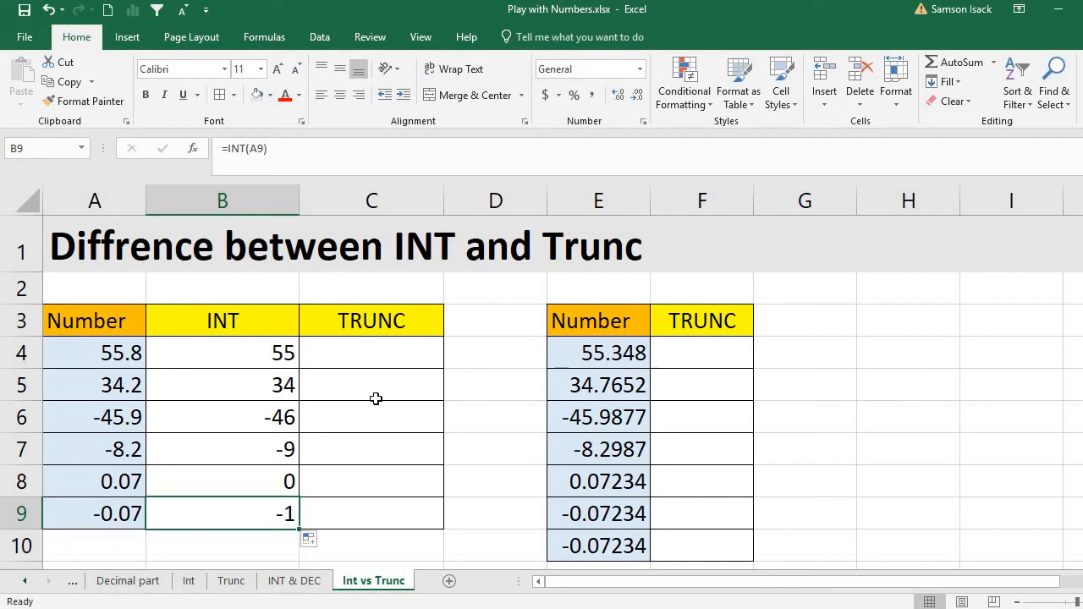
# Compare the INT results in B4:B9 for the positive and negative numbers with the originals in column A.
pyautogui.moveTo(251, 352); pyautogui.dragTo(244, 507)
pyautogui.click(374, 351)
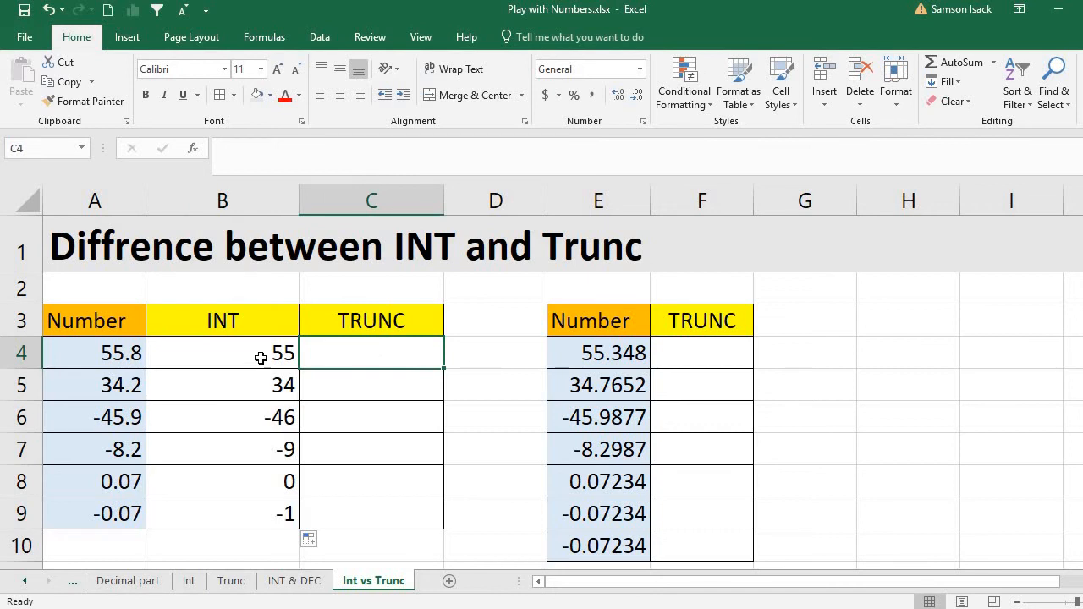
pyautogui.moveTo(260, 357); pyautogui.dragTo(263, 378)
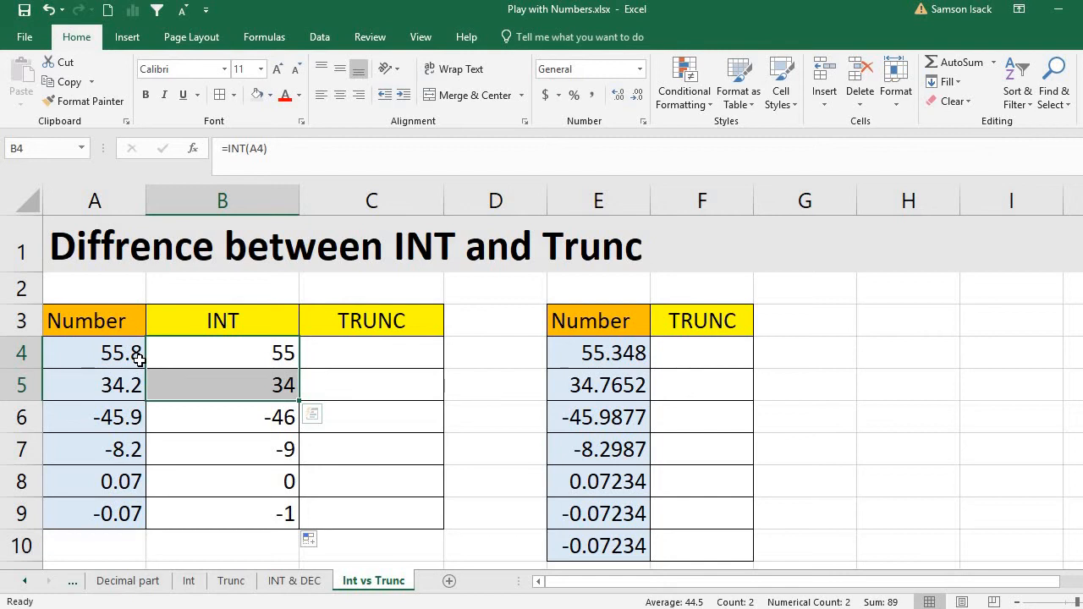
pyautogui.moveTo(192, 356); pyautogui.dragTo(193, 384)
pyautogui.moveTo(231, 352); pyautogui.dragTo(233, 390)
pyautogui.moveTo(179, 416); pyautogui.dragTo(184, 443)
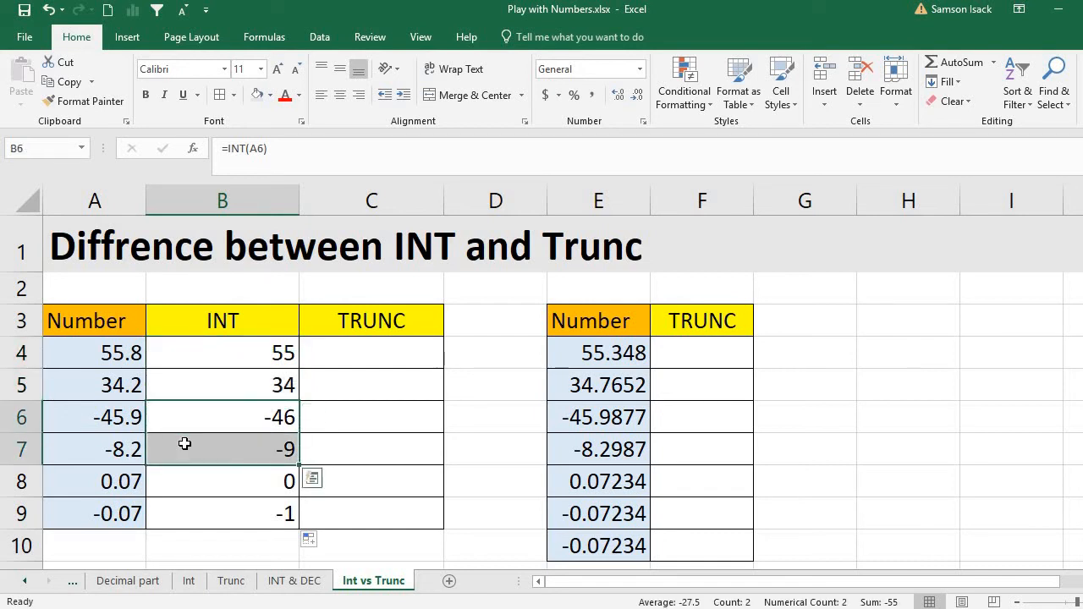
# Enter the formula =TRUNC(A4) in cell C4 of the TRUNC column.
pyautogui.click(389, 359)
pyautogui.write('=')
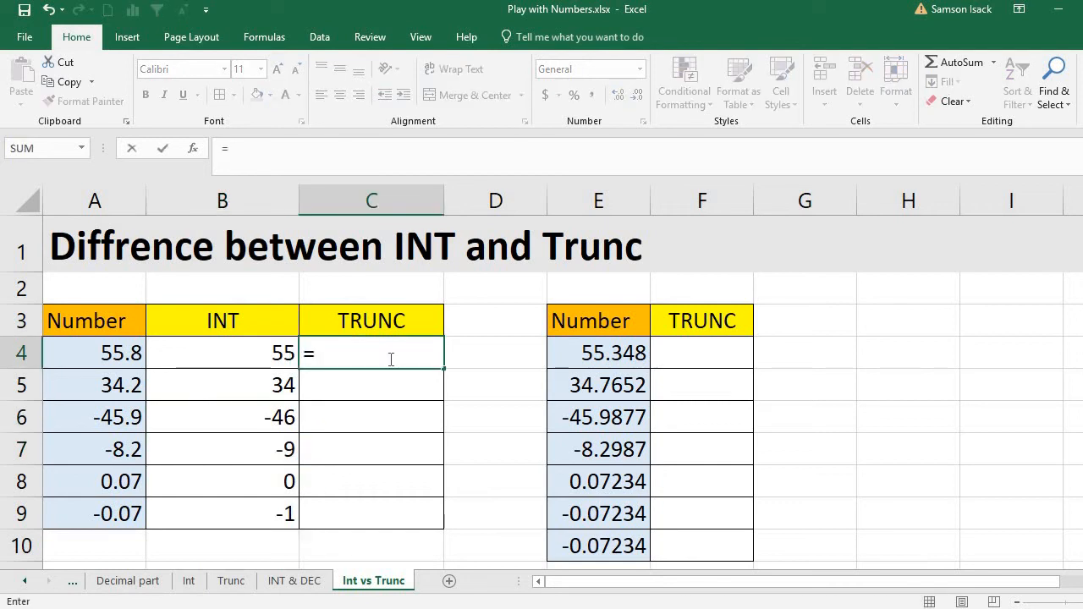
pyautogui.write('TRUNC')
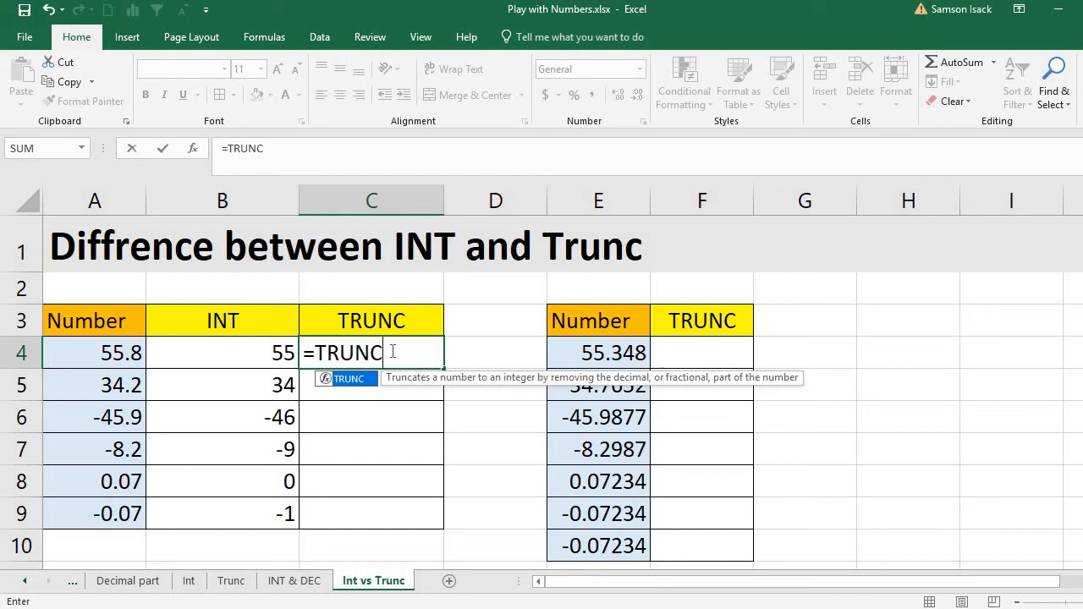
pyautogui.write('(')
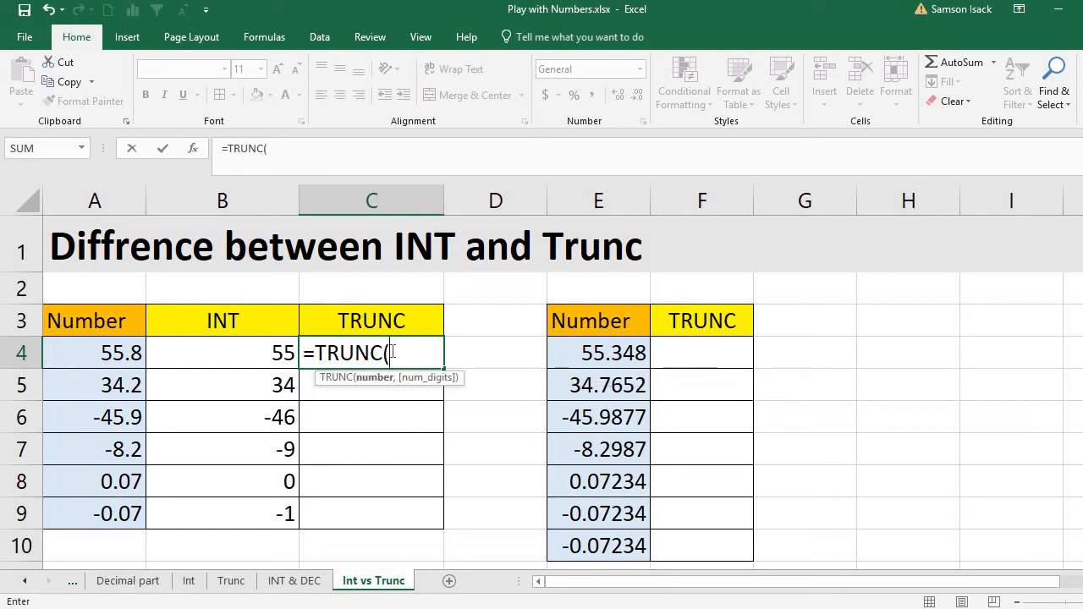
pyautogui.click(99, 355)
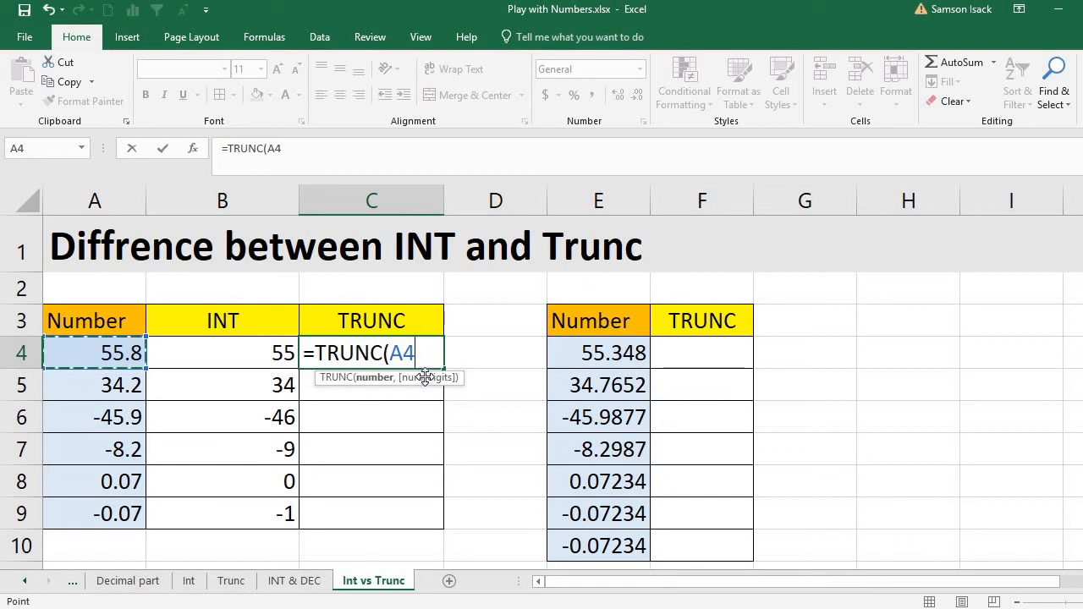
pyautogui.write(')')
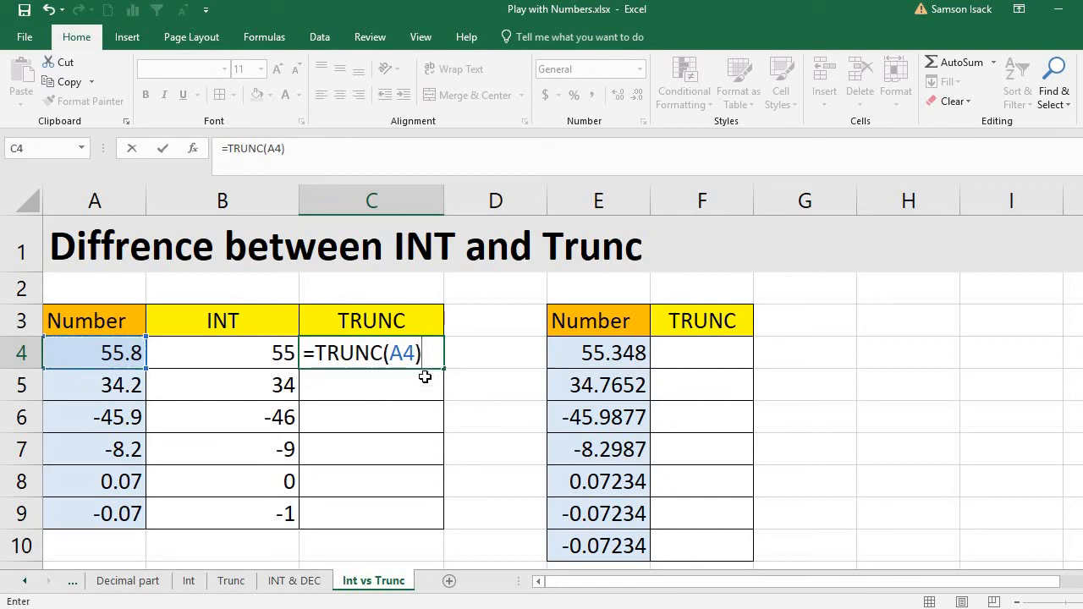
pyautogui.press('Return')
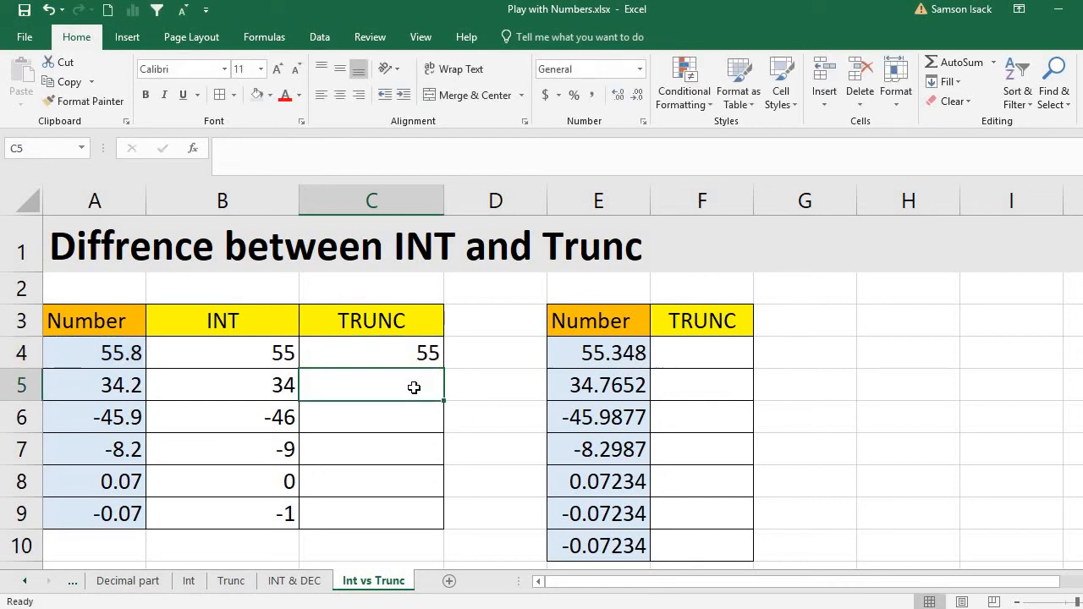
# Copy the TRUNC formula from C4 down through C5 and C6.
pyautogui.click(398, 362)
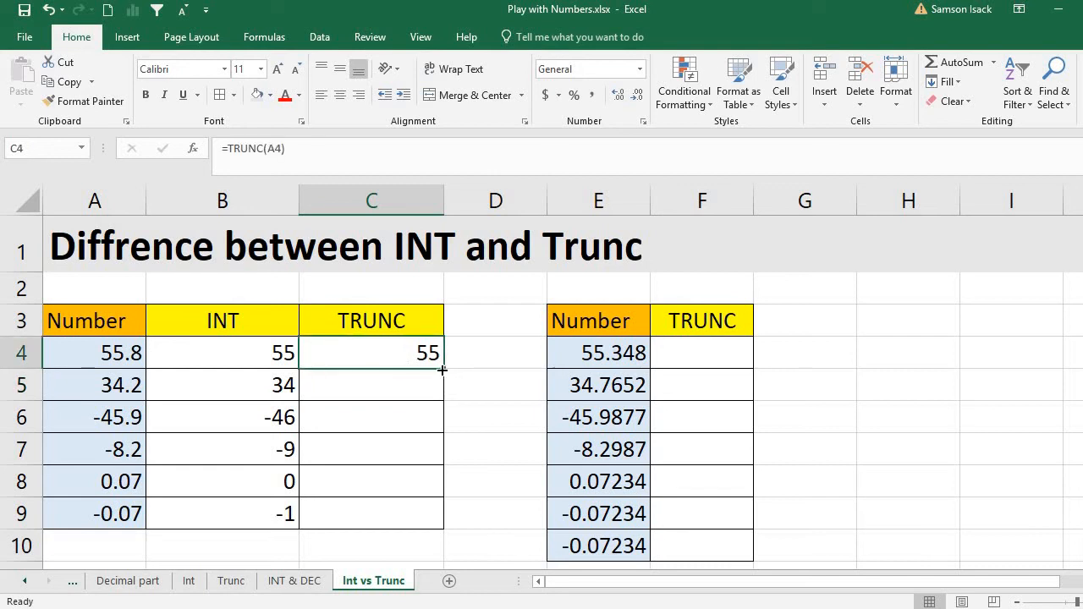
pyautogui.moveTo(442, 369); pyautogui.dragTo(438, 396)
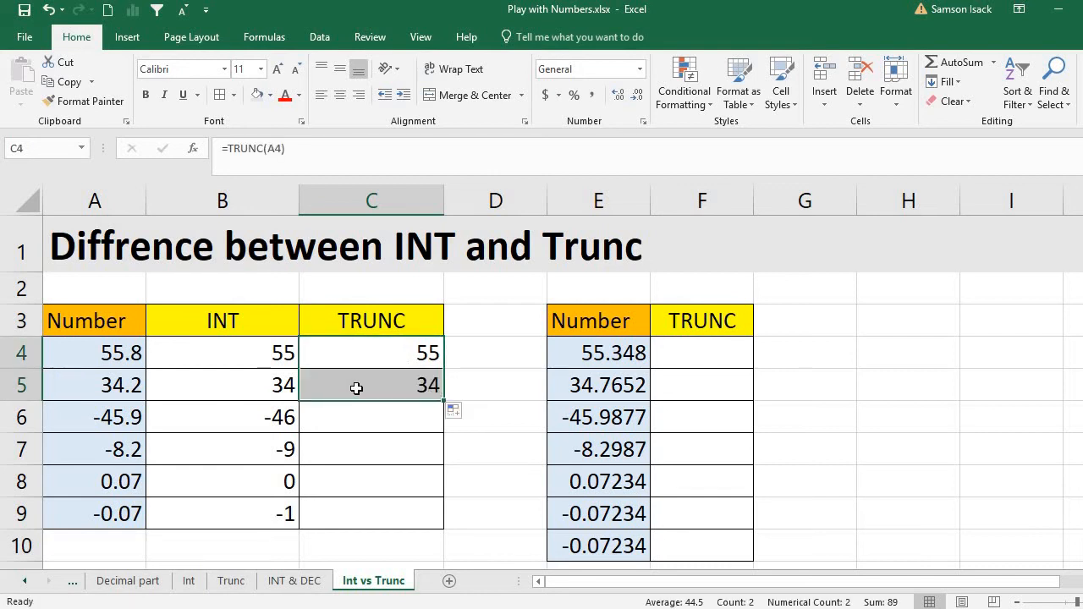
pyautogui.moveTo(440, 400); pyautogui.dragTo(438, 432)
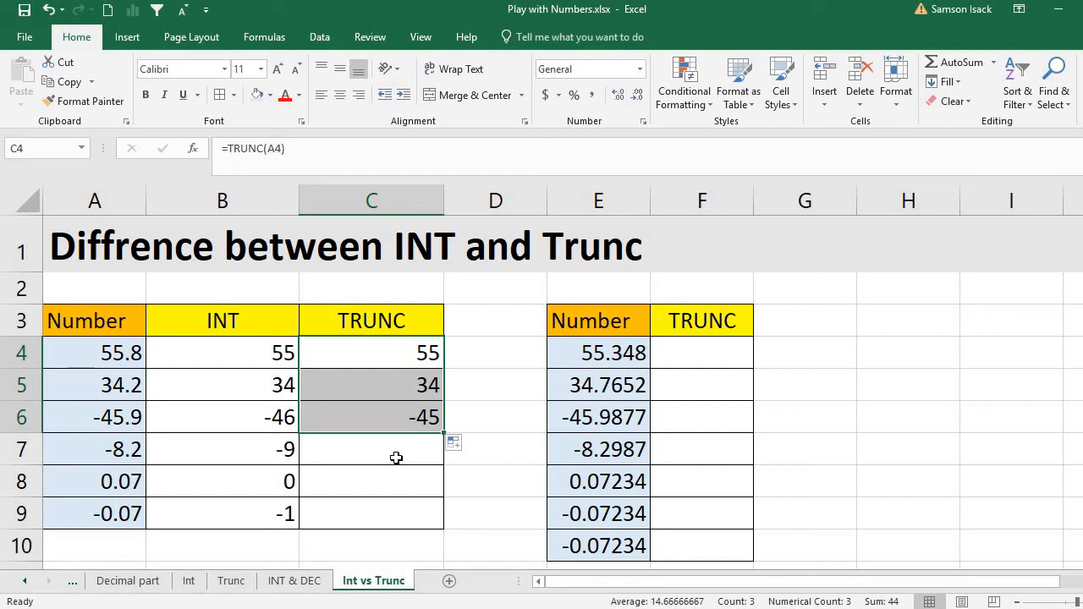
# Review the TRUNC results in C4:C6 and extend the formula from C6 down through C7 and C8.
pyautogui.click(402, 409)
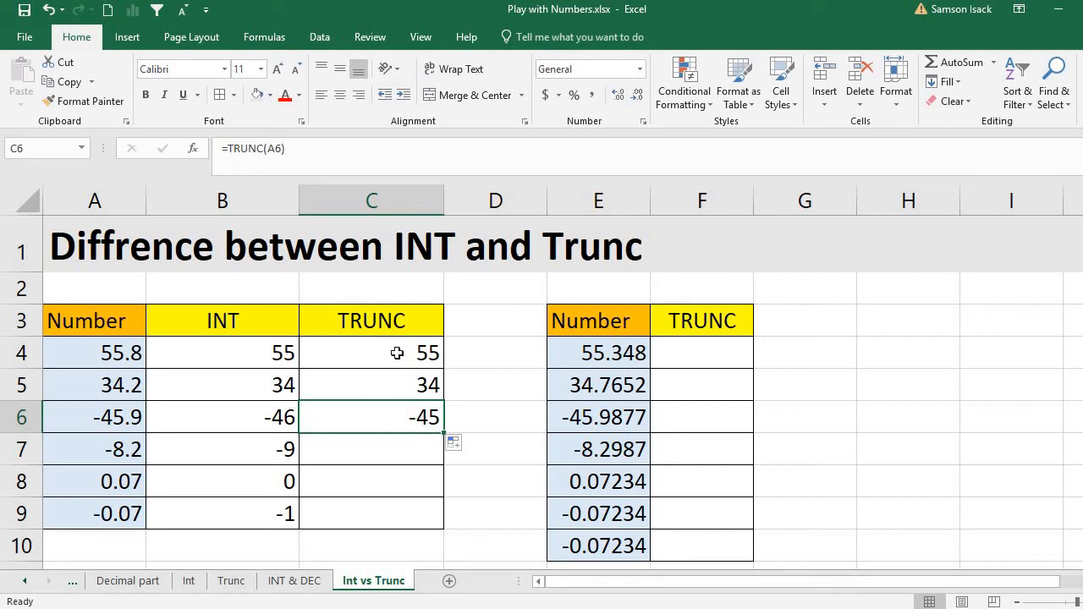
pyautogui.moveTo(392, 355); pyautogui.dragTo(430, 427)
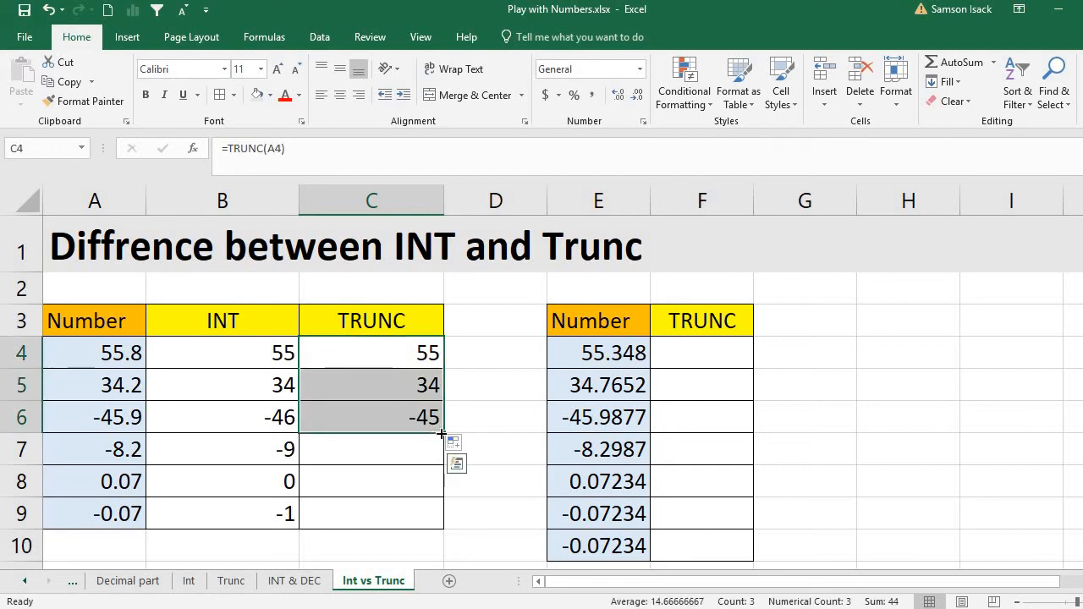
pyautogui.moveTo(389, 358); pyautogui.dragTo(389, 394)
pyautogui.click(404, 422)
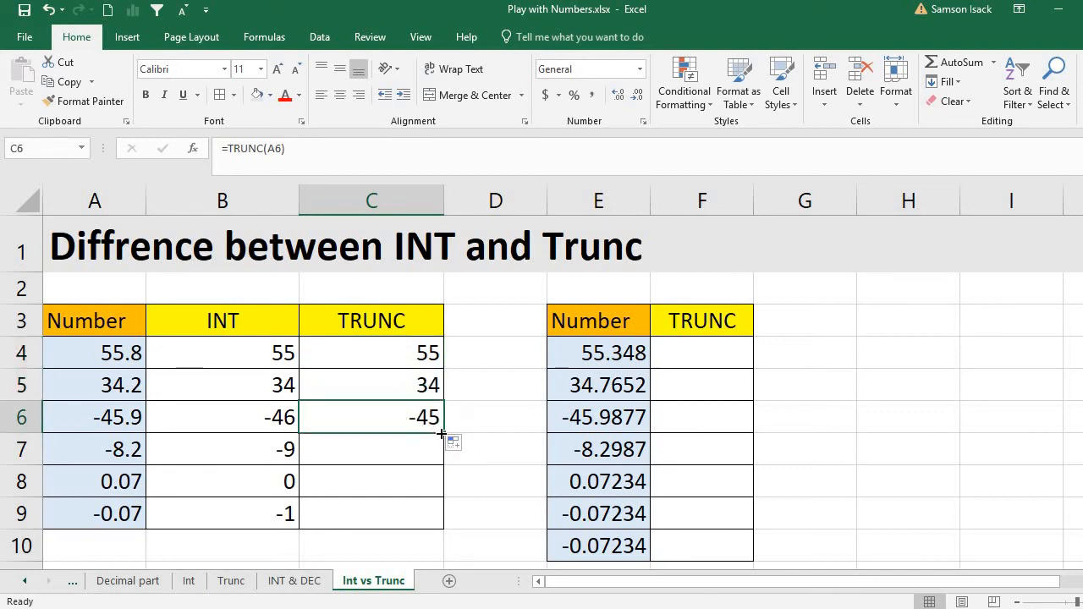
pyautogui.moveTo(444, 434); pyautogui.dragTo(426, 491)
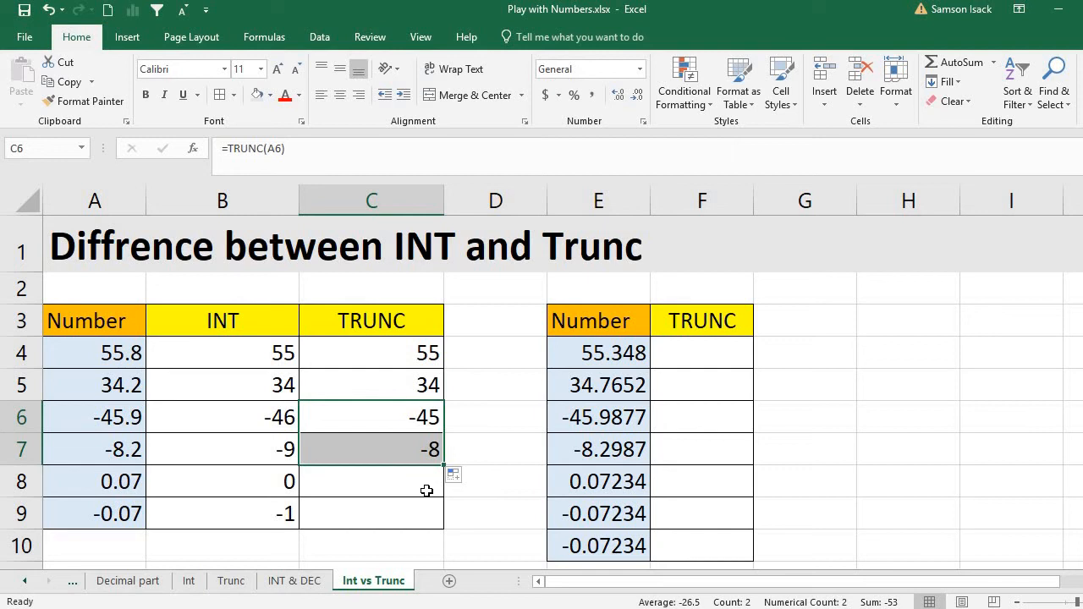
pyautogui.moveTo(451, 474); pyautogui.dragTo(376, 494)
# Compare the row 8 results across columns A to C and copy the TRUNC formula from C8 down to C9.
pyautogui.click(123, 487)
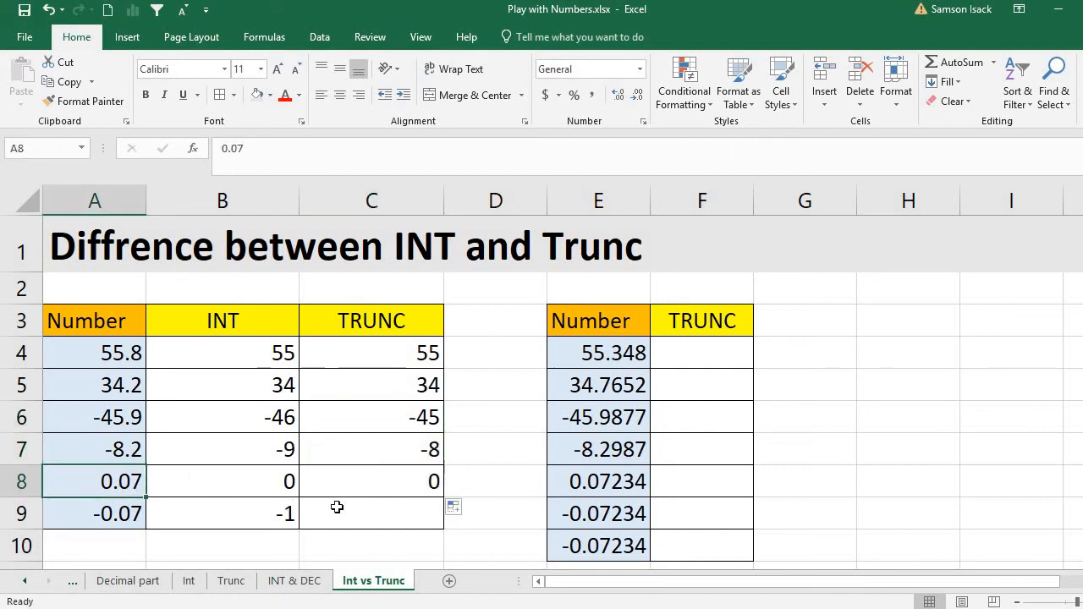
pyautogui.press('Right')
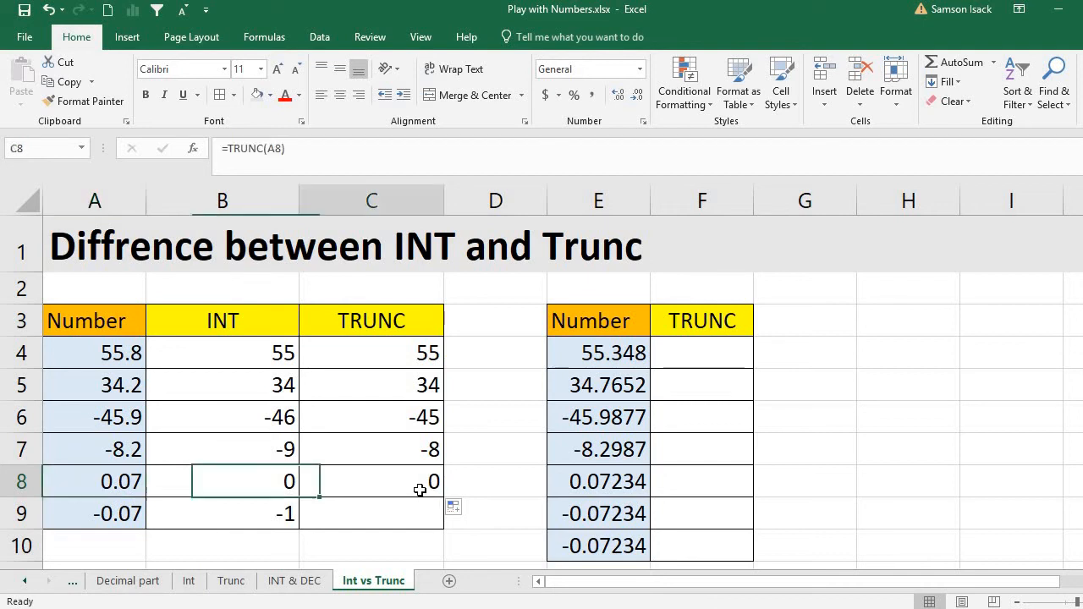
pyautogui.press('Right')
pyautogui.moveTo(441, 500); pyautogui.dragTo(439, 527)
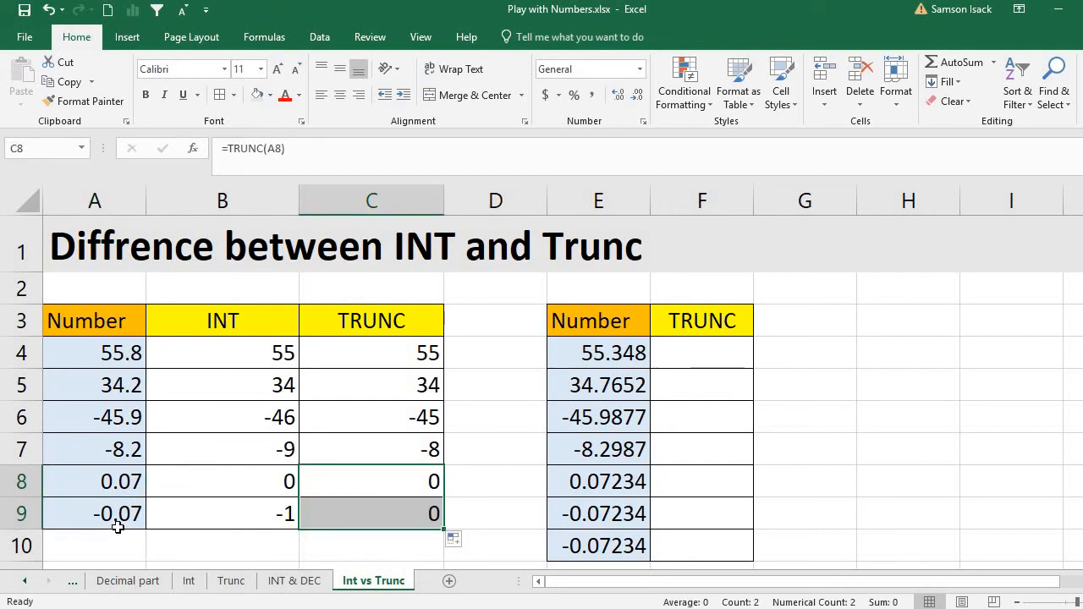
pyautogui.click(371, 514)
# Enter the formula =TRUNC(E4,2) in cell F4 to truncate the number in E4 to two decimal places.
pyautogui.click(700, 349)
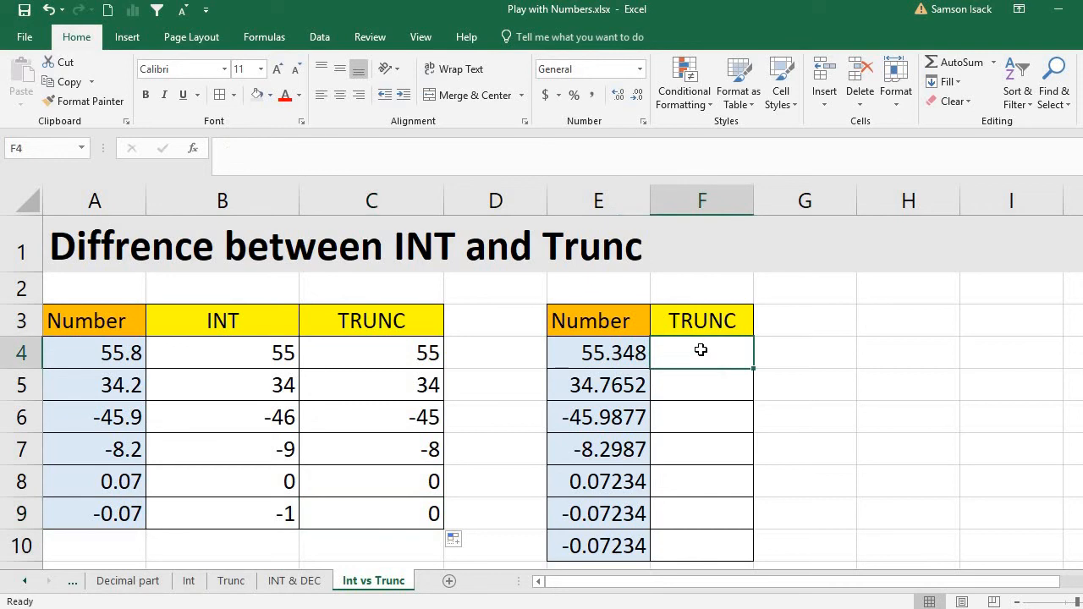
pyautogui.write('=')
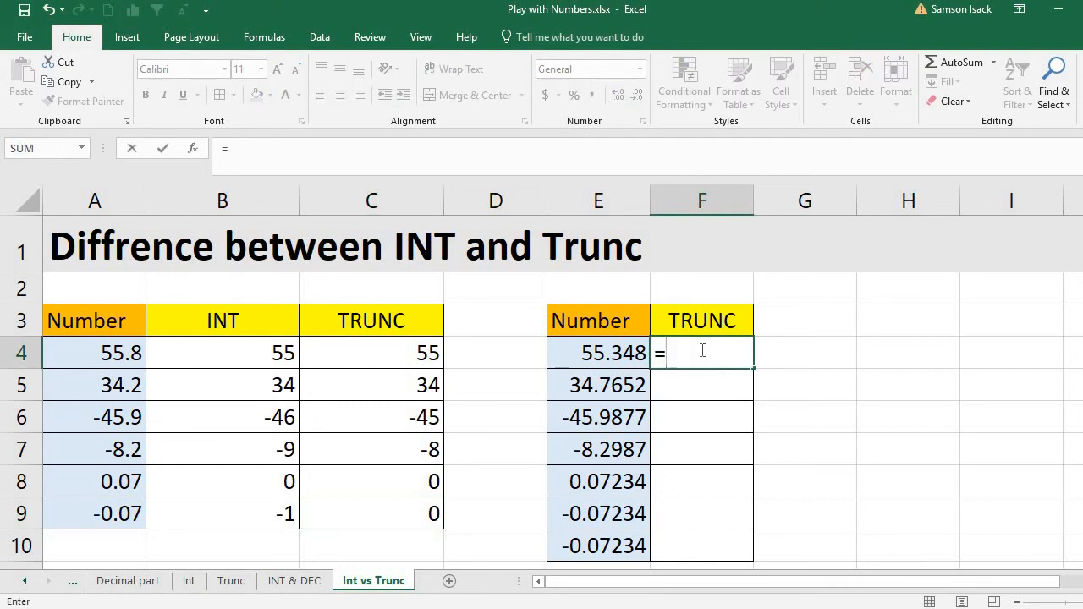
pyautogui.write('TRUNC')
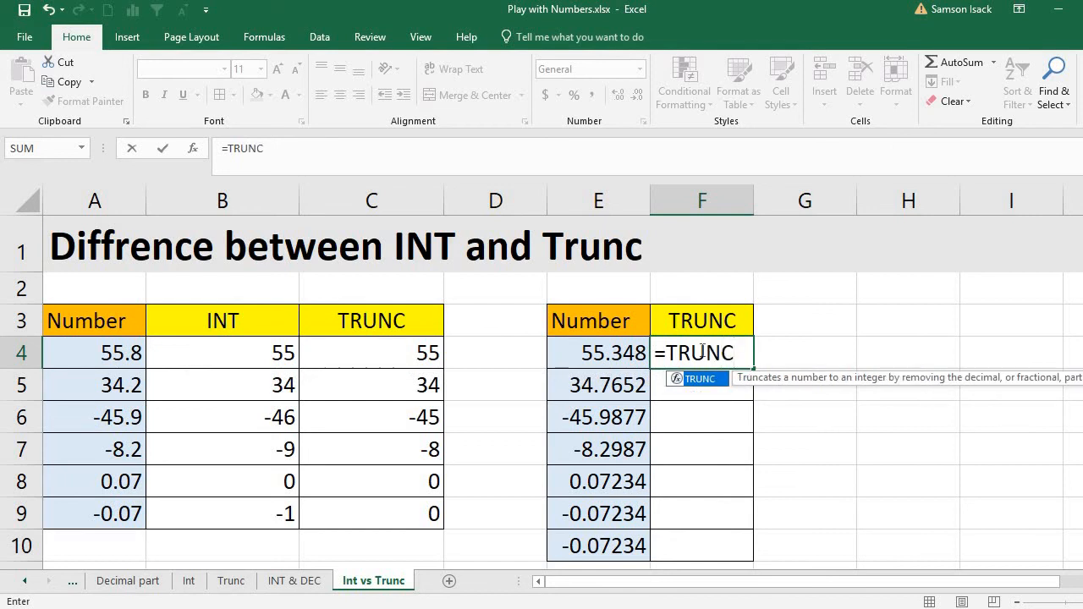
pyautogui.write('(')
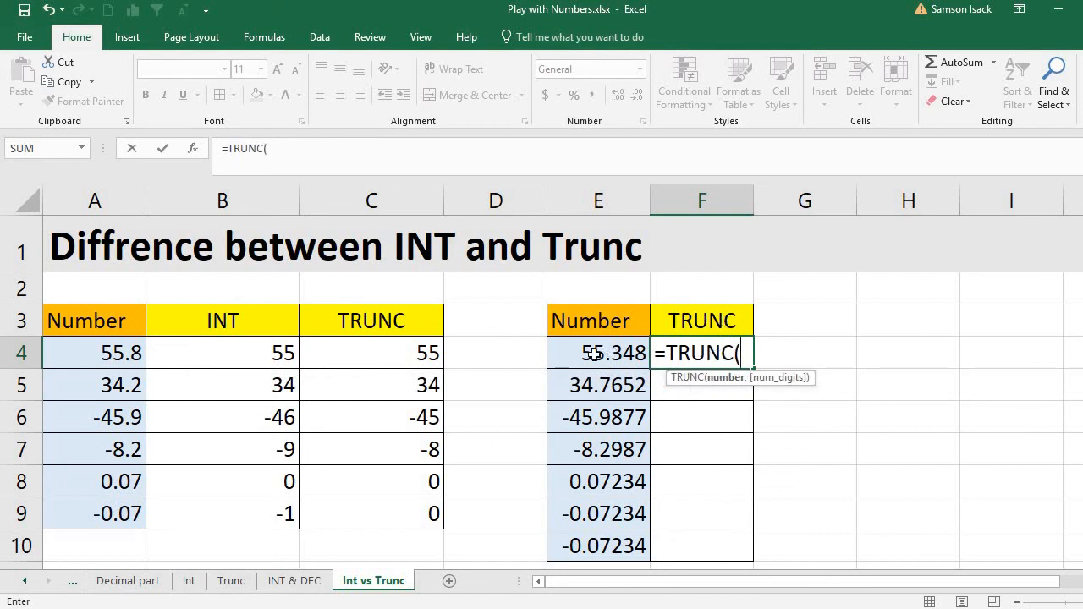
pyautogui.click(594, 353)
pyautogui.write(',2')
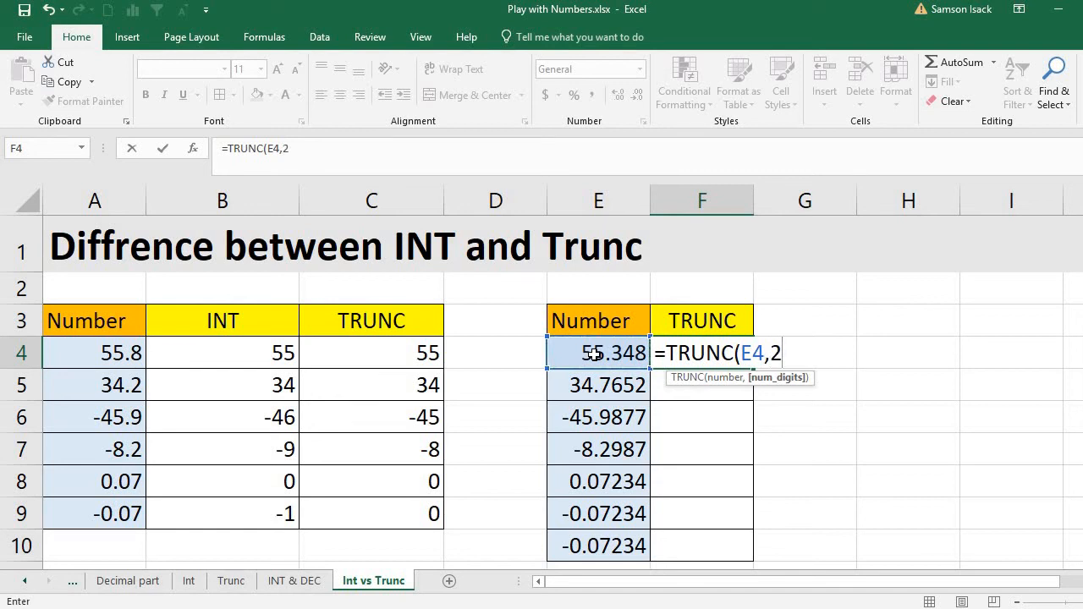
pyautogui.write(')')
pyautogui.press('Return')
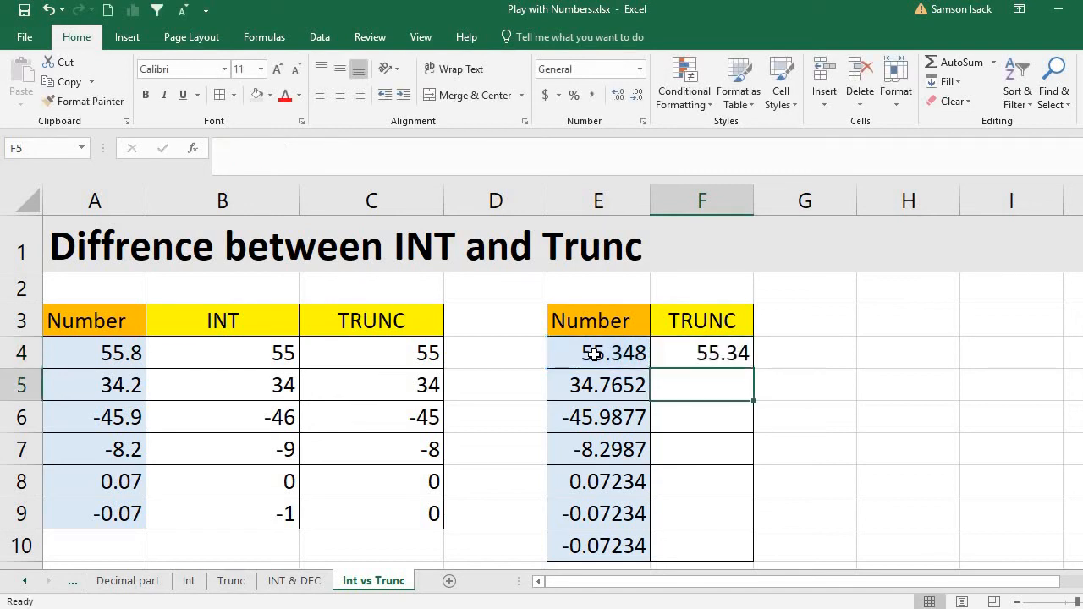
pyautogui.click(691, 356)
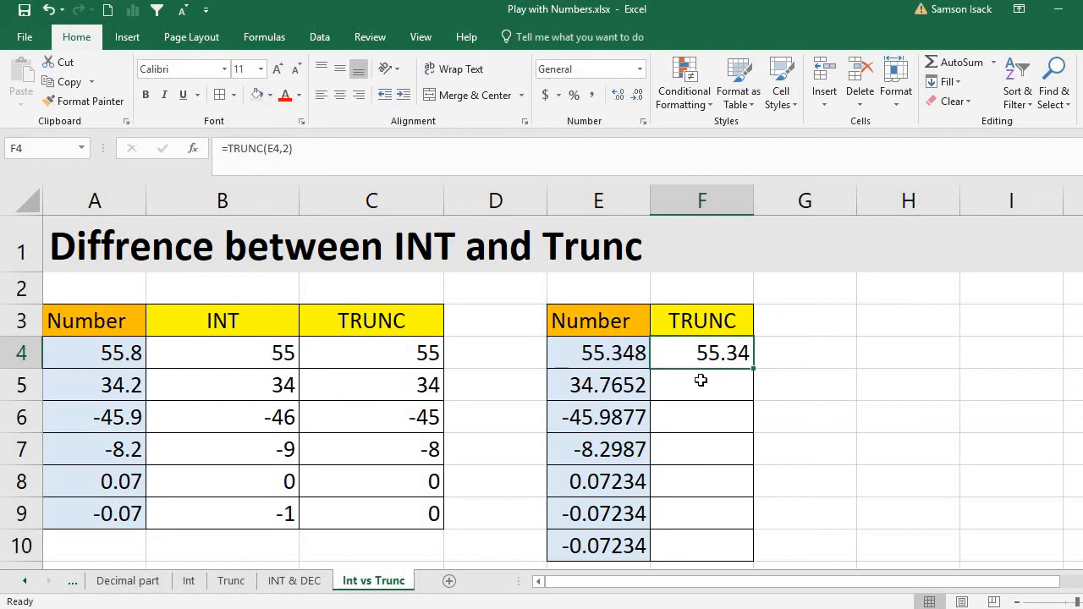
# Enter the formula =TRUNC(E5,1) in cell F5 to truncate the number in E5 to one decimal place.
pyautogui.click(703, 387)
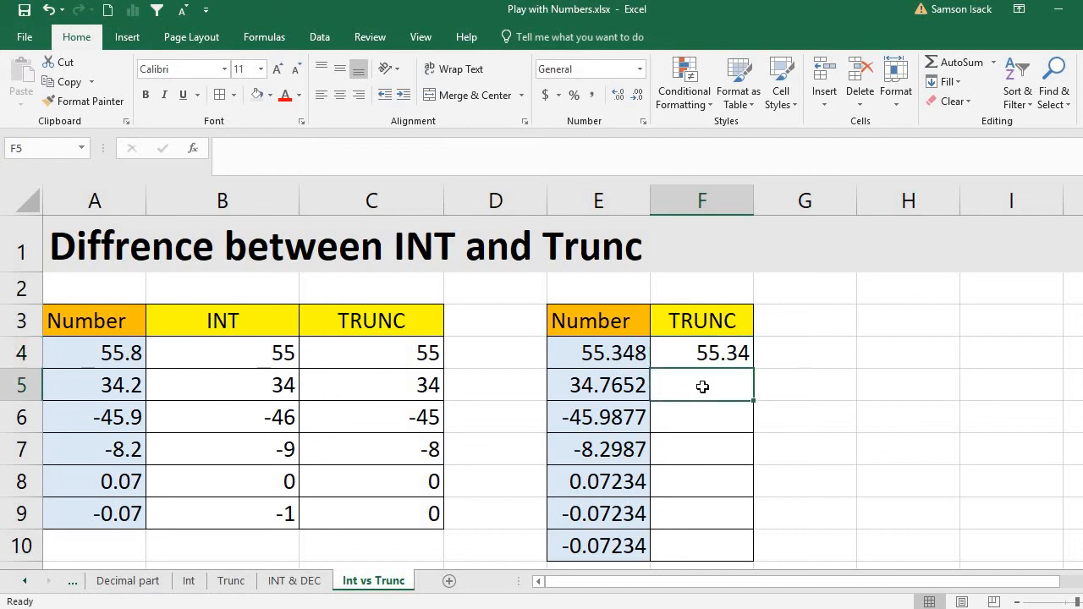
pyautogui.write('=')
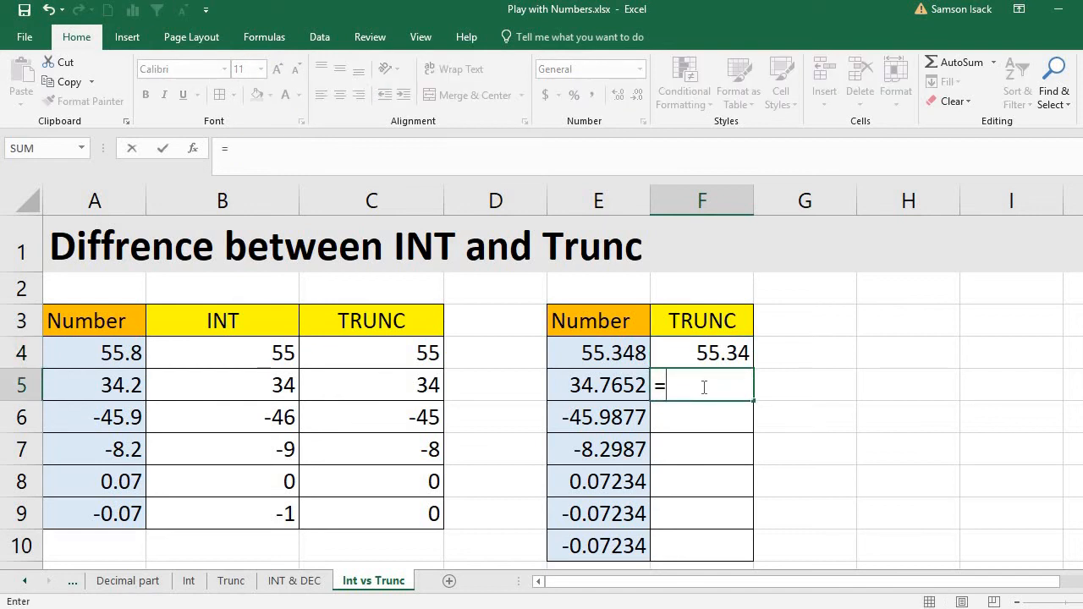
pyautogui.write('TRUNC')
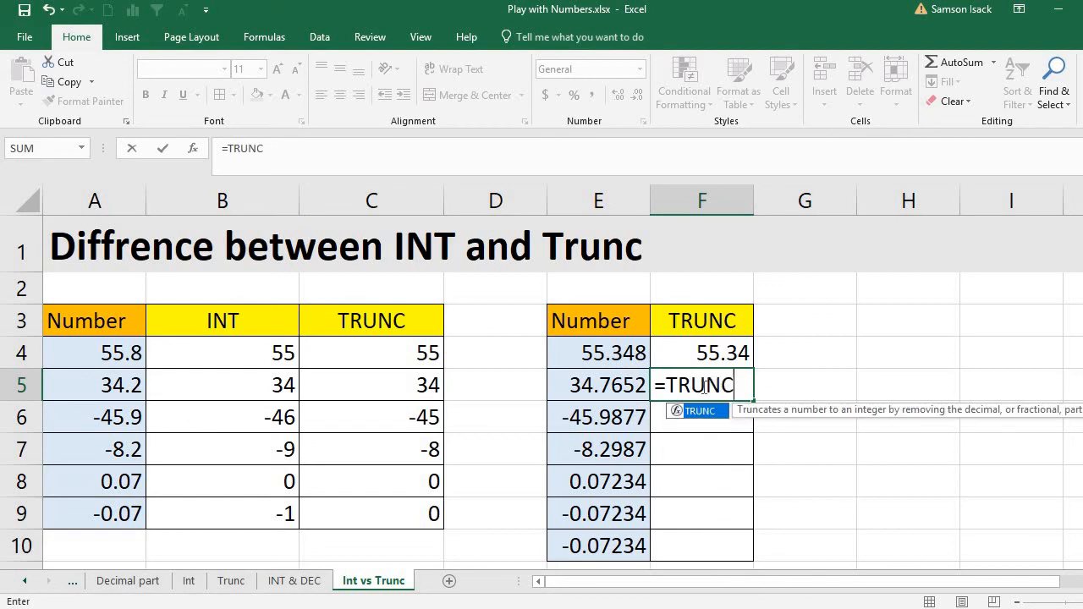
pyautogui.write('(')
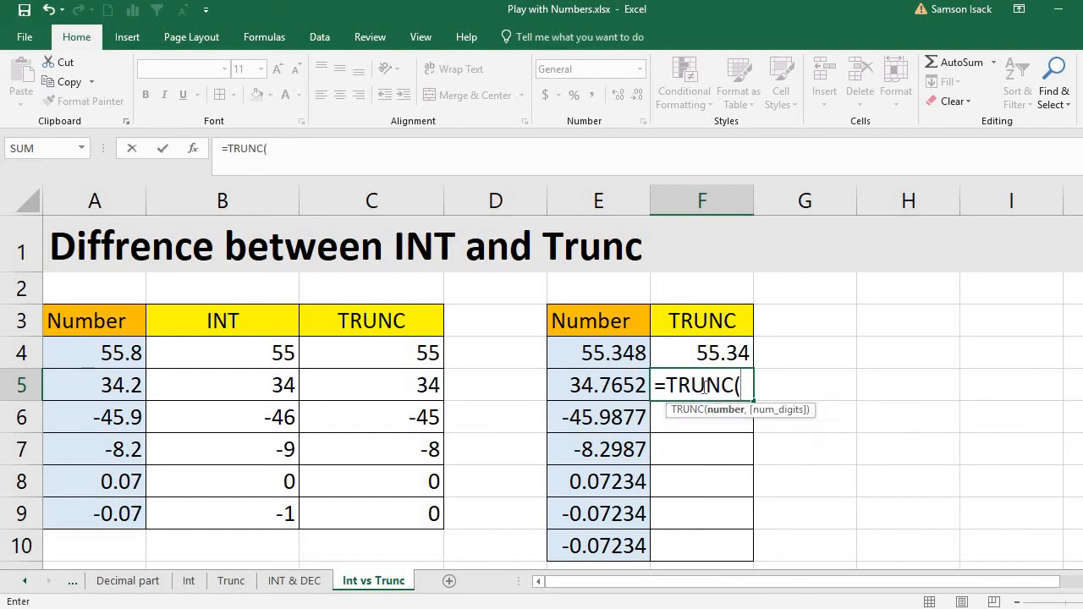
pyautogui.click(590, 389)
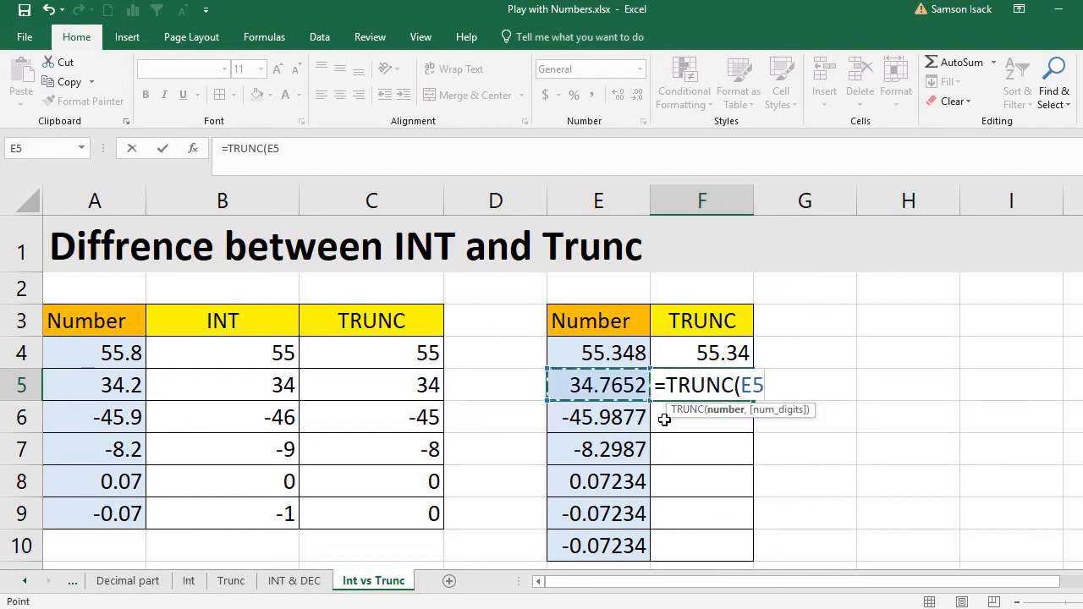
pyautogui.write(',1')
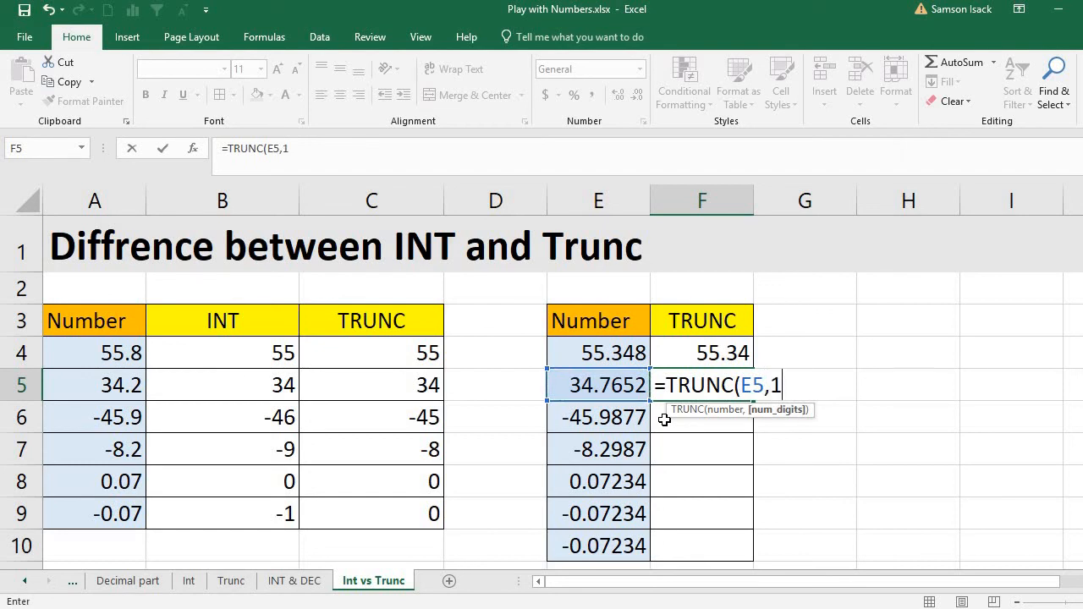
pyautogui.write(')')
pyautogui.press('Return')
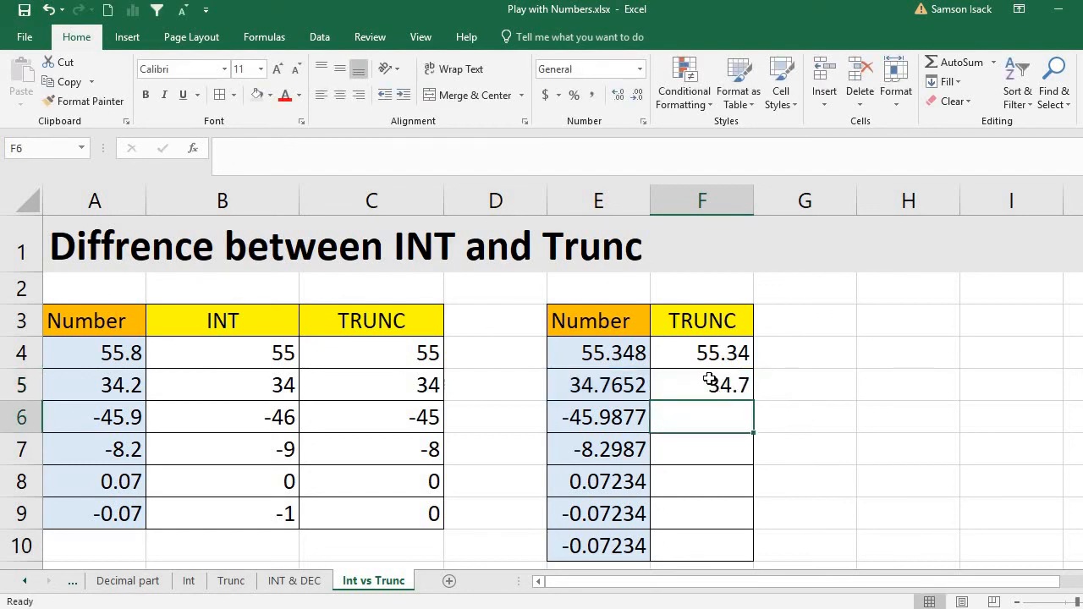
pyautogui.click(709, 380)
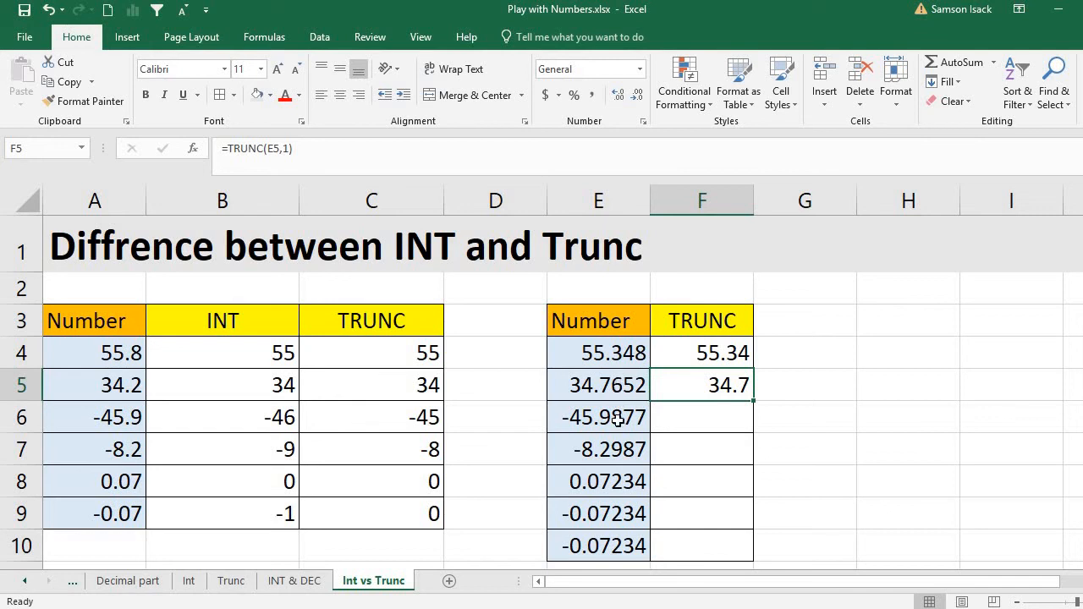
# Enter the formula =TRUNC(E6,2) in cell F6 to truncate the negative number in E6 to two decimal places.
pyautogui.click(709, 416)
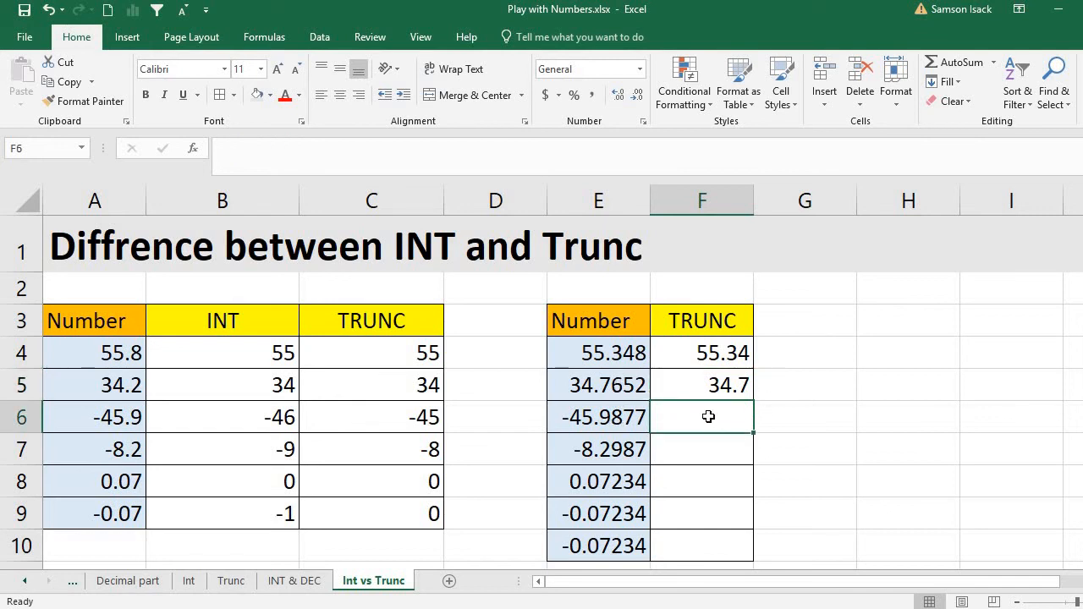
pyautogui.write('=TRUNC(')
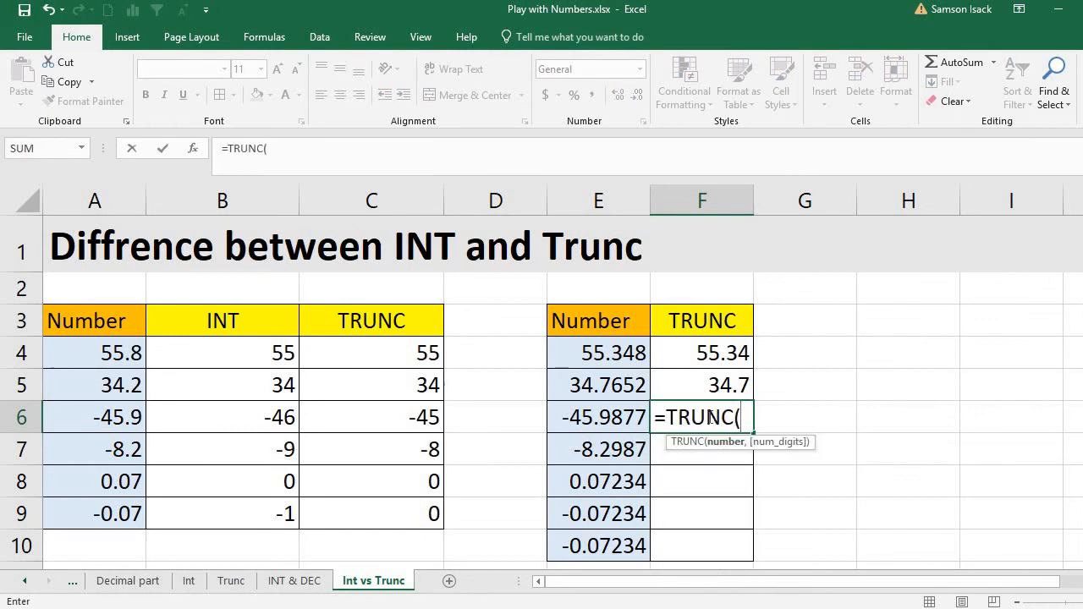
pyautogui.click(592, 418)
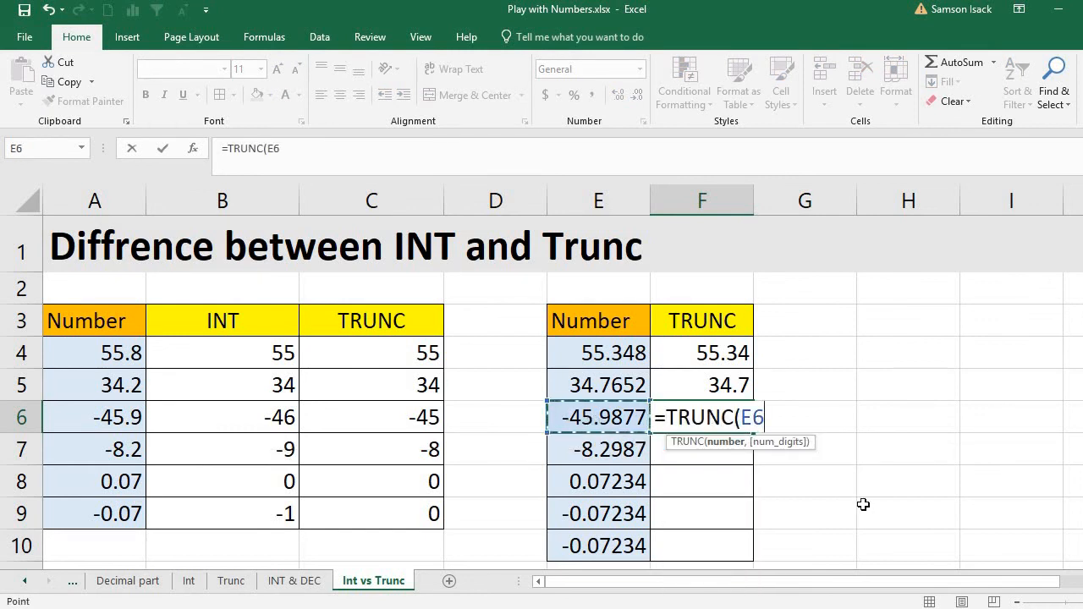
pyautogui.write(',2')
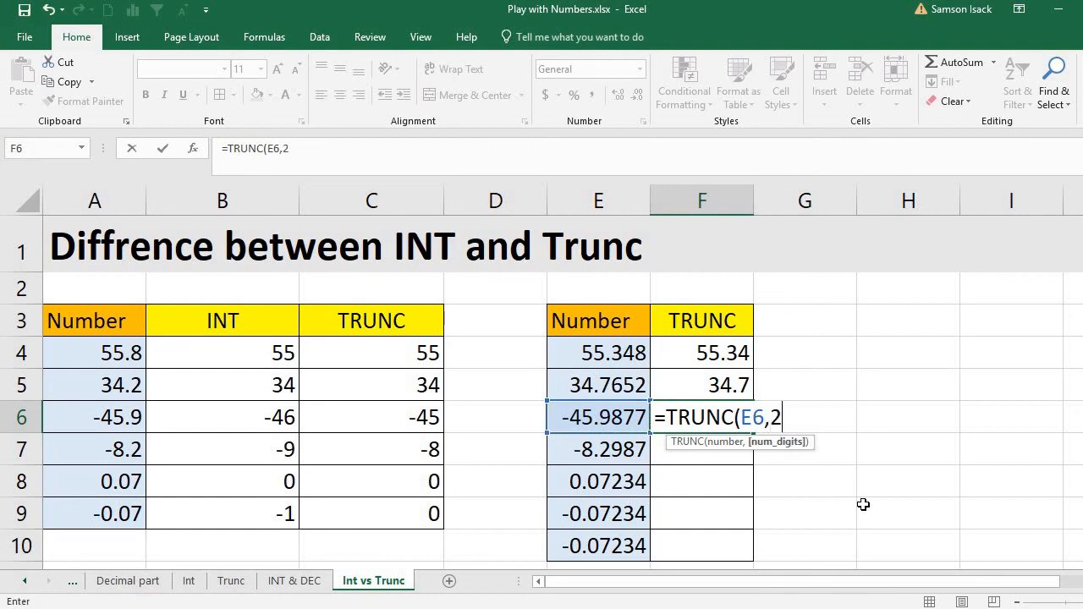
pyautogui.write(')')
pyautogui.press('Return')
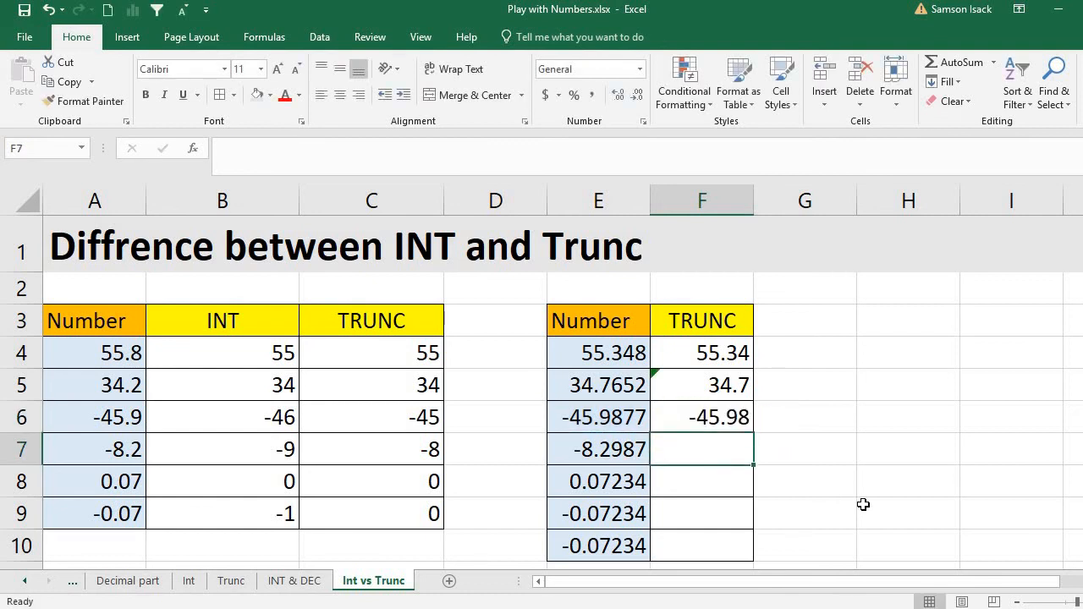
pyautogui.click(729, 415)
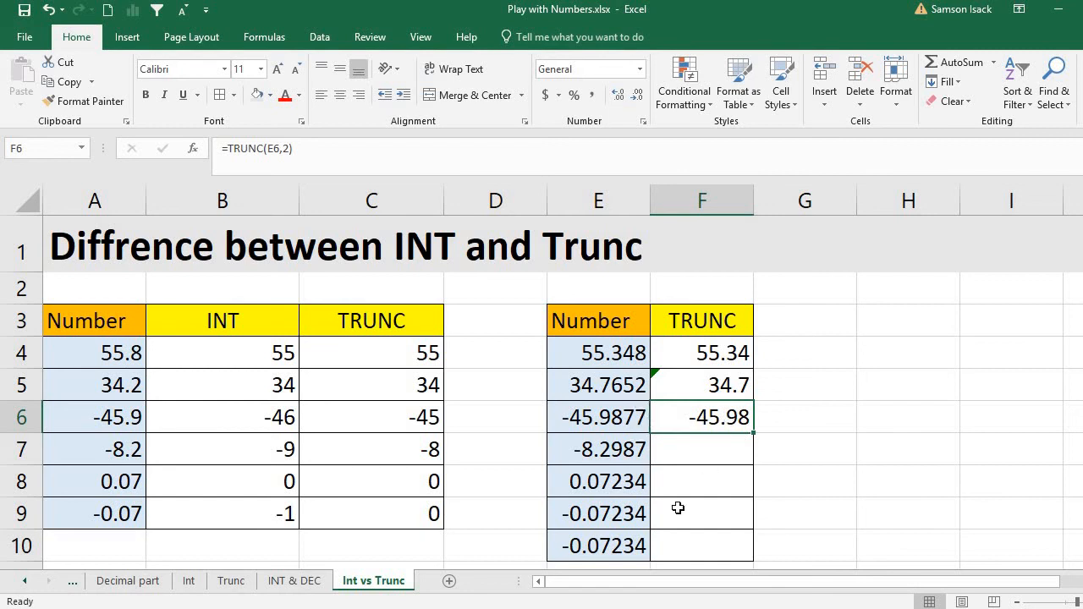
# Enter the formula =TRUNC(E7,1) in cell F7 to truncate the negative number in E7 to one decimal place.
pyautogui.click(702, 452)
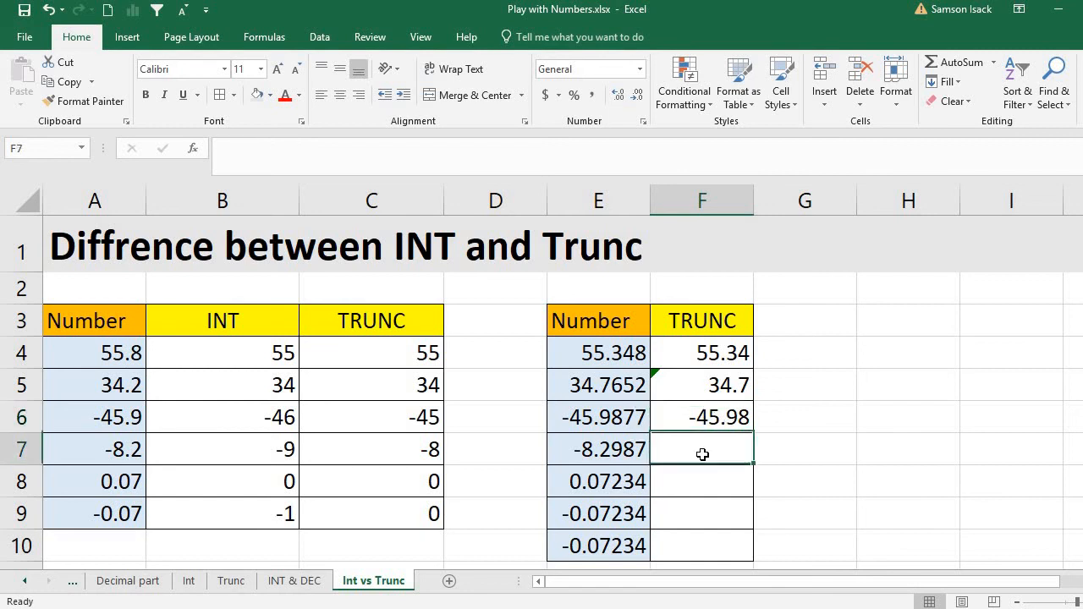
pyautogui.doubleClick(704, 454)
pyautogui.write('=TR')
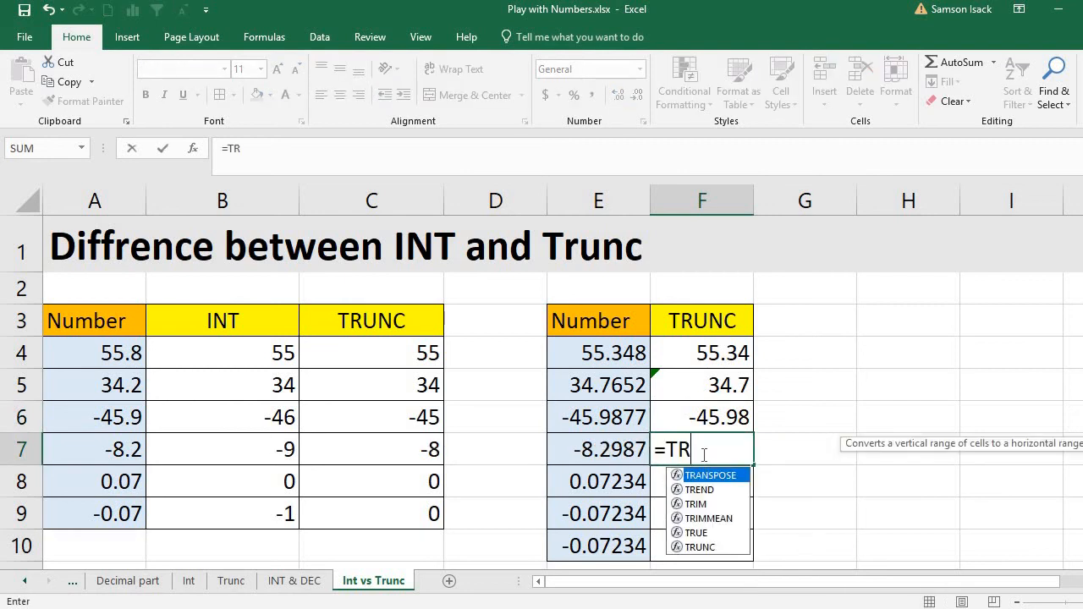
pyautogui.write('UNC(')
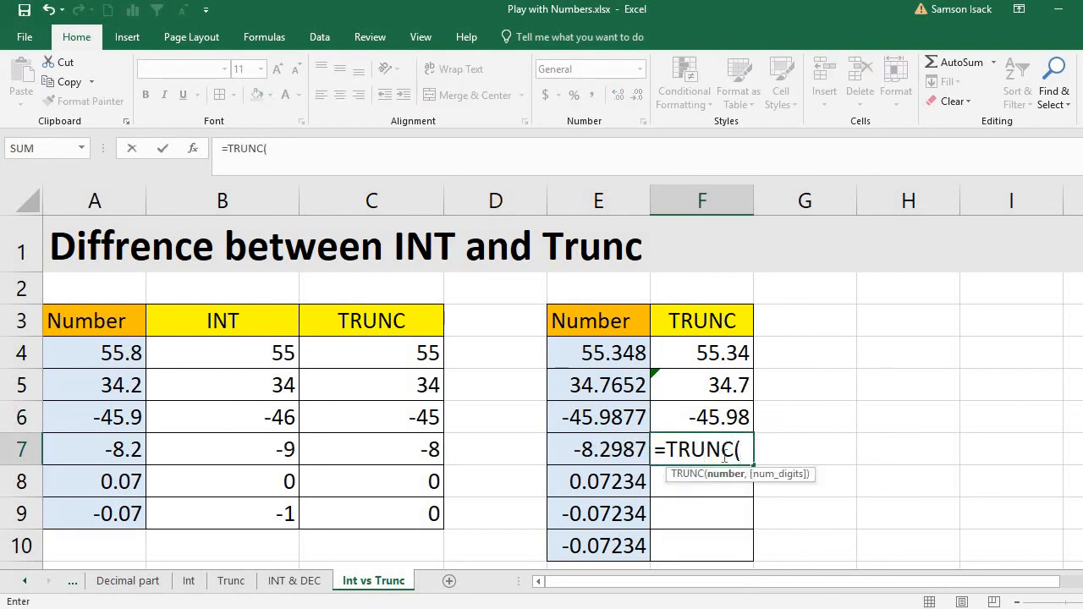
pyautogui.click(622, 448)
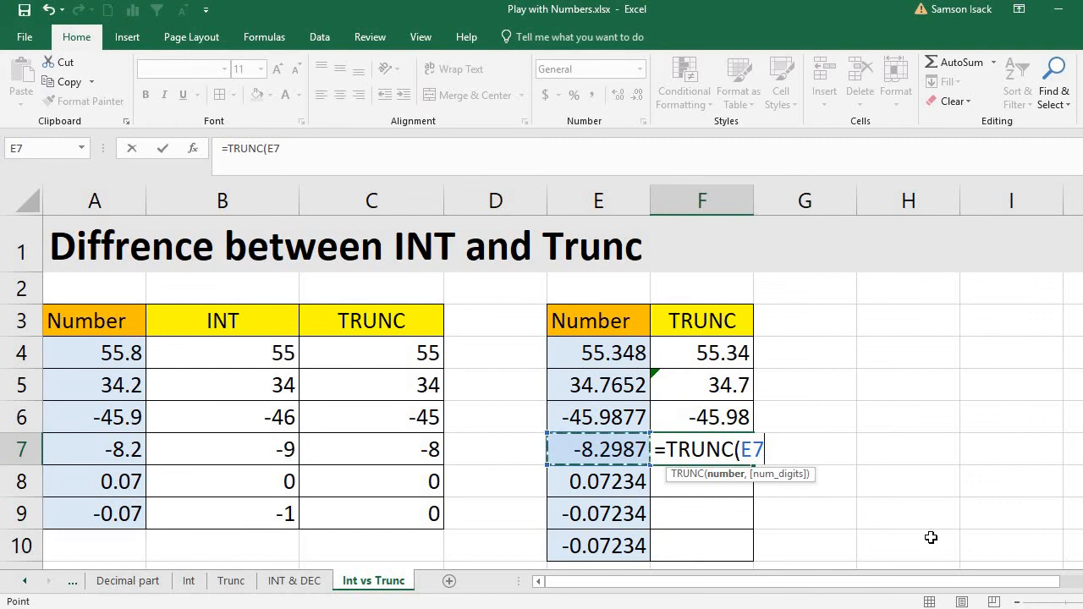
pyautogui.write(',1')
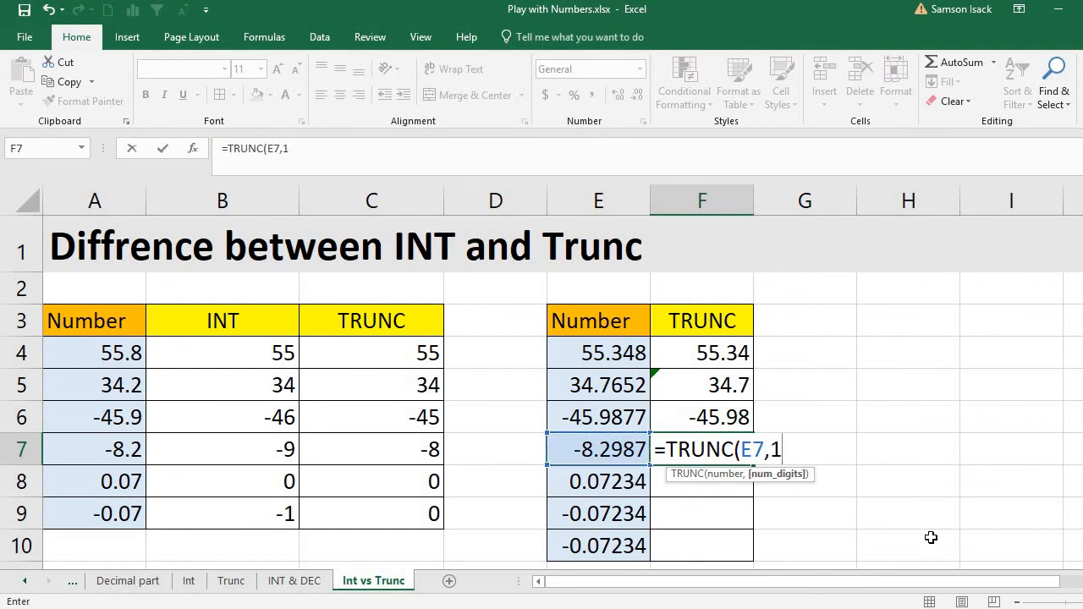
pyautogui.write(')')
pyautogui.press('Return')
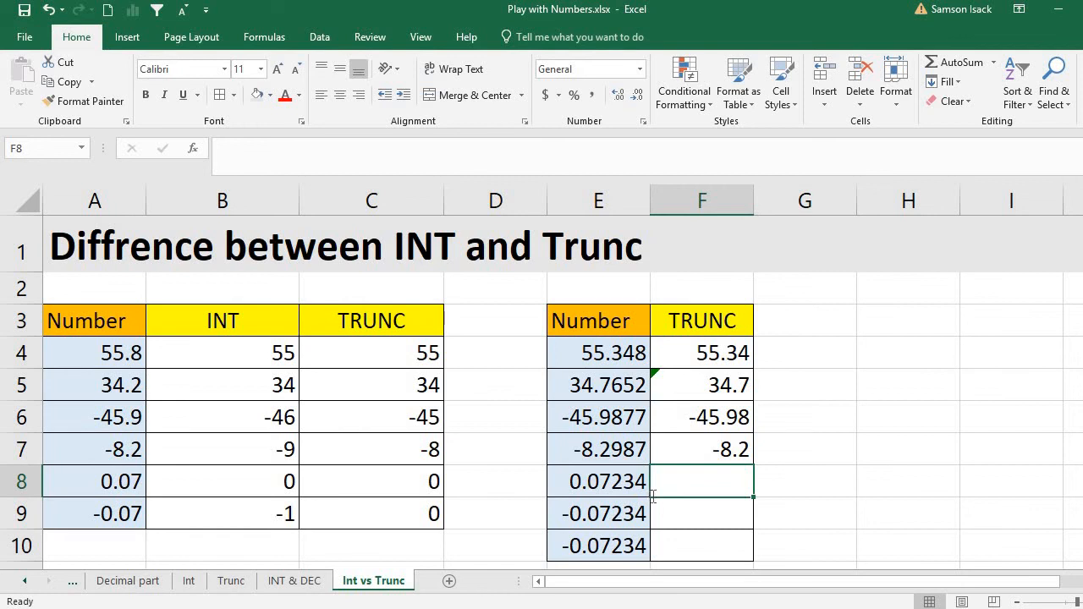
# Enter the formula =TRUNC(E8,2) in cell F8 to truncate the number in E8 to two decimal places.
pyautogui.write('=TR')
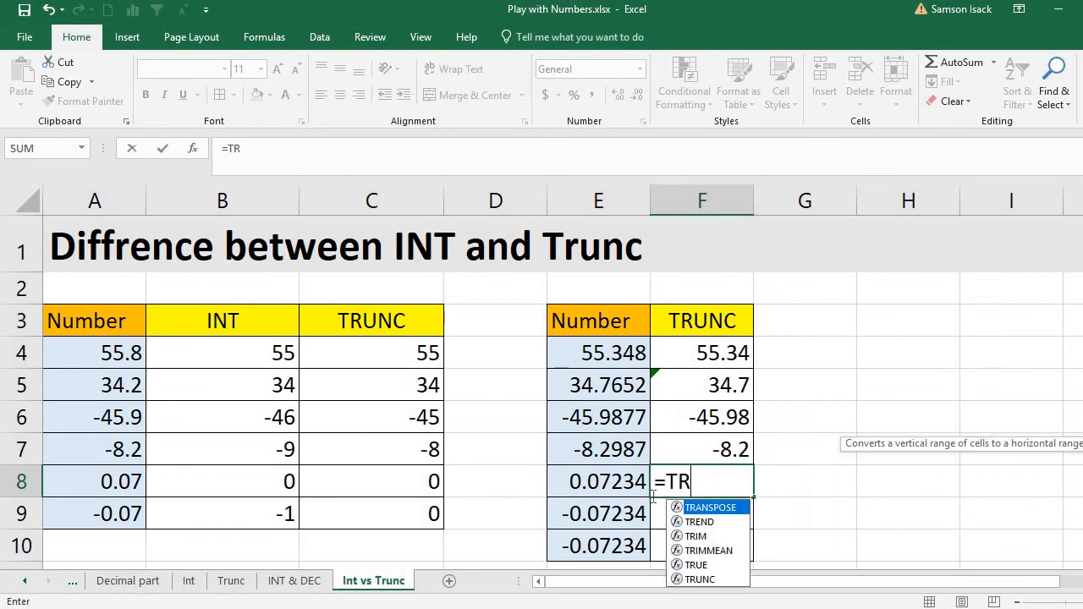
pyautogui.write('UNC(')
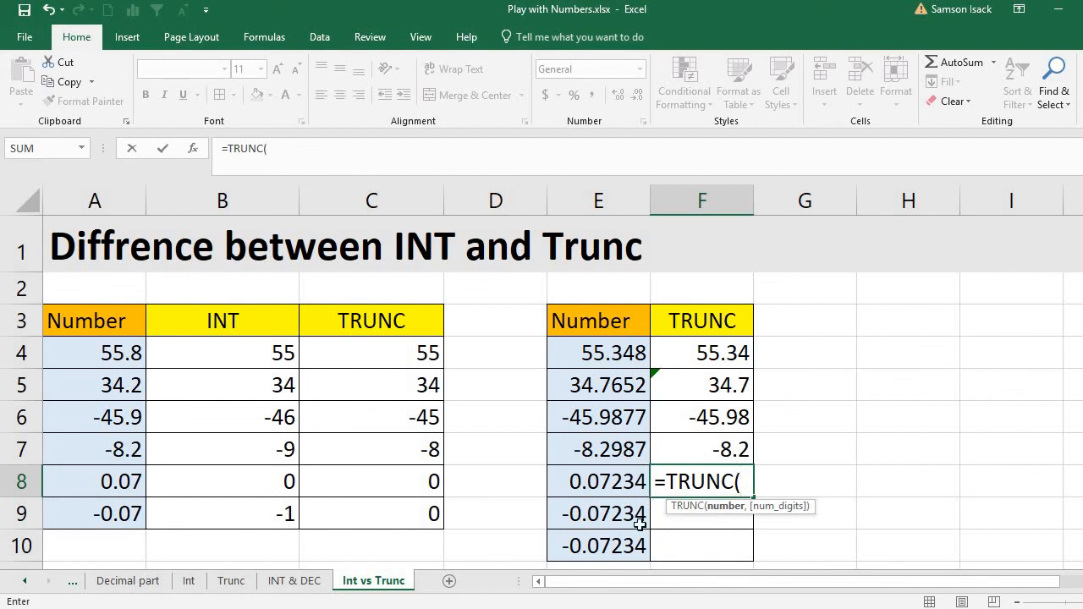
pyautogui.click(601, 478)
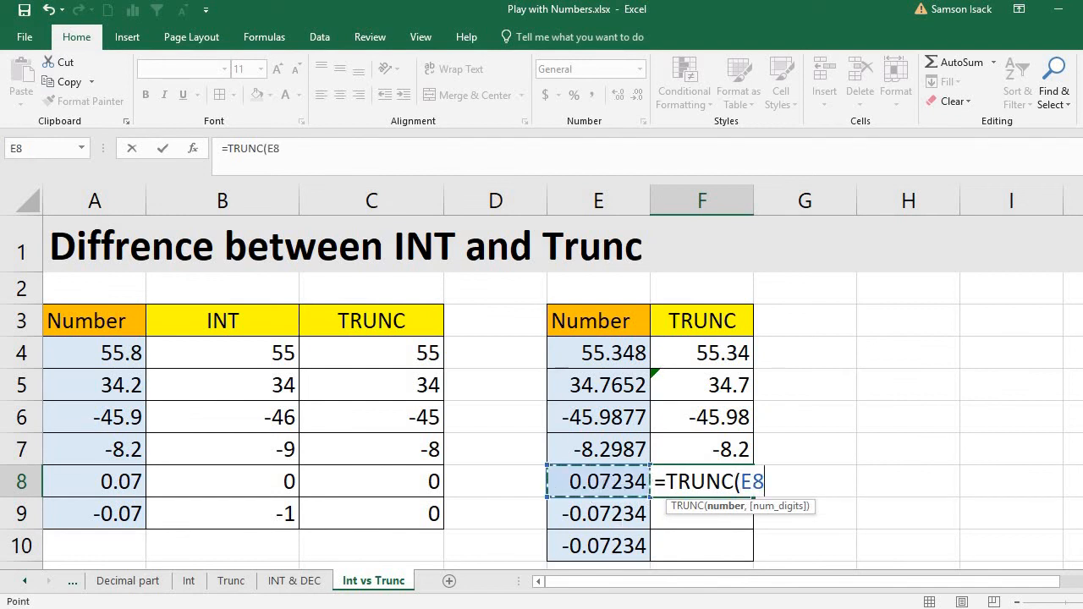
pyautogui.write(',2')
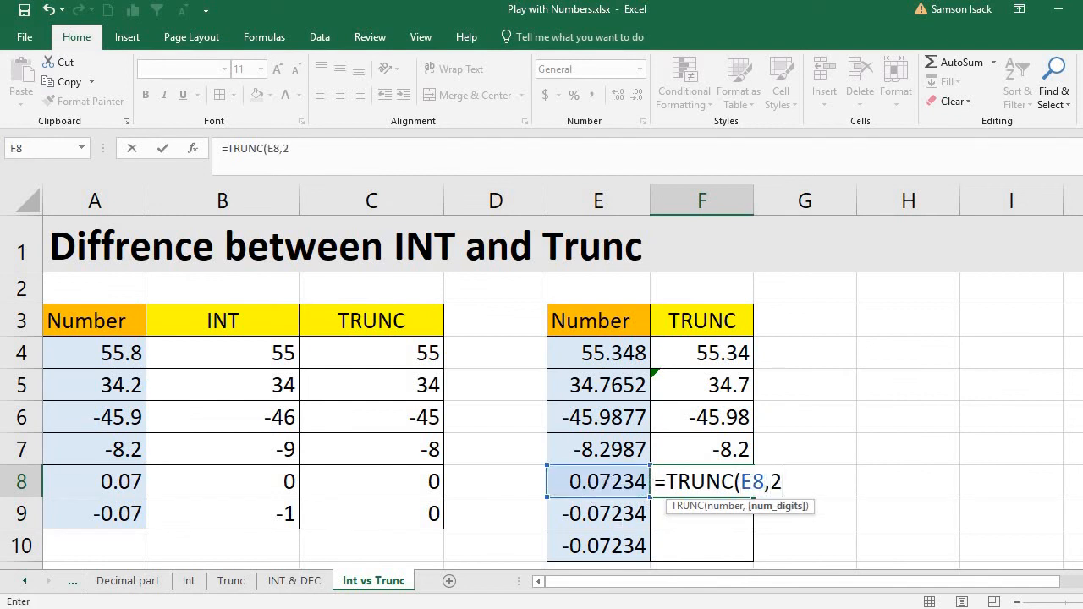
pyautogui.write(')')
pyautogui.press('Return')
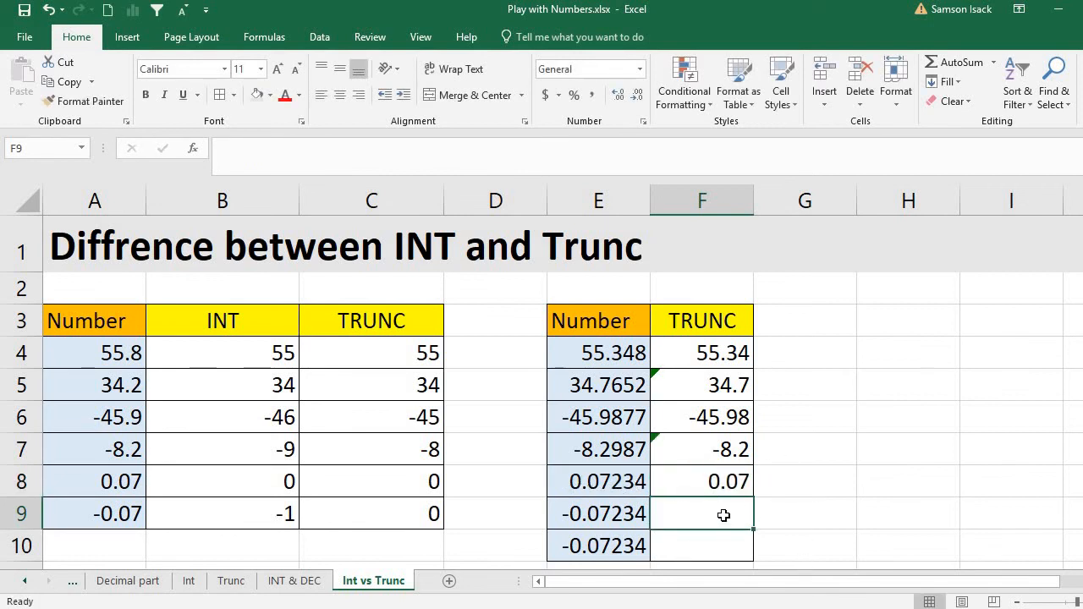
# Enter the formula =TRUNC(E9,2) in cell F9 to truncate the negative number in E9 to two decimal places.
pyautogui.write('=')
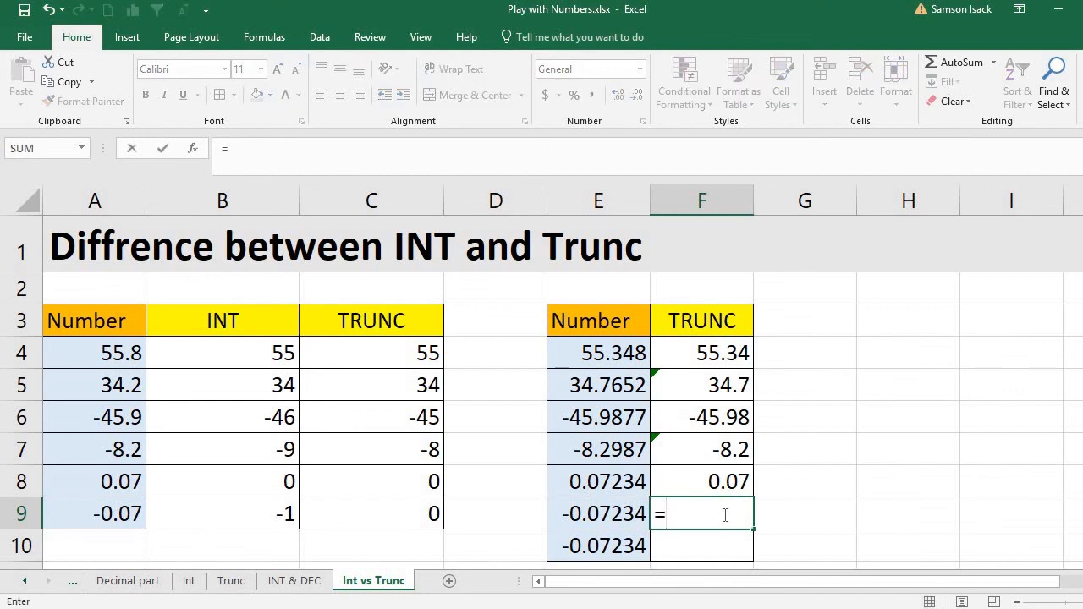
pyautogui.write('TRUNC(')
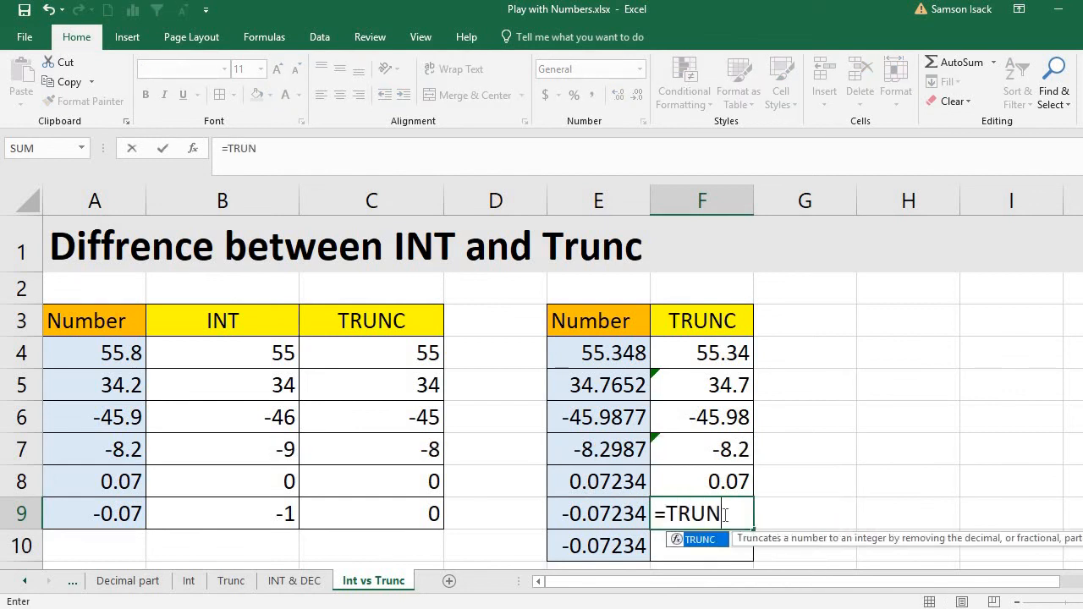
pyautogui.click(585, 513)
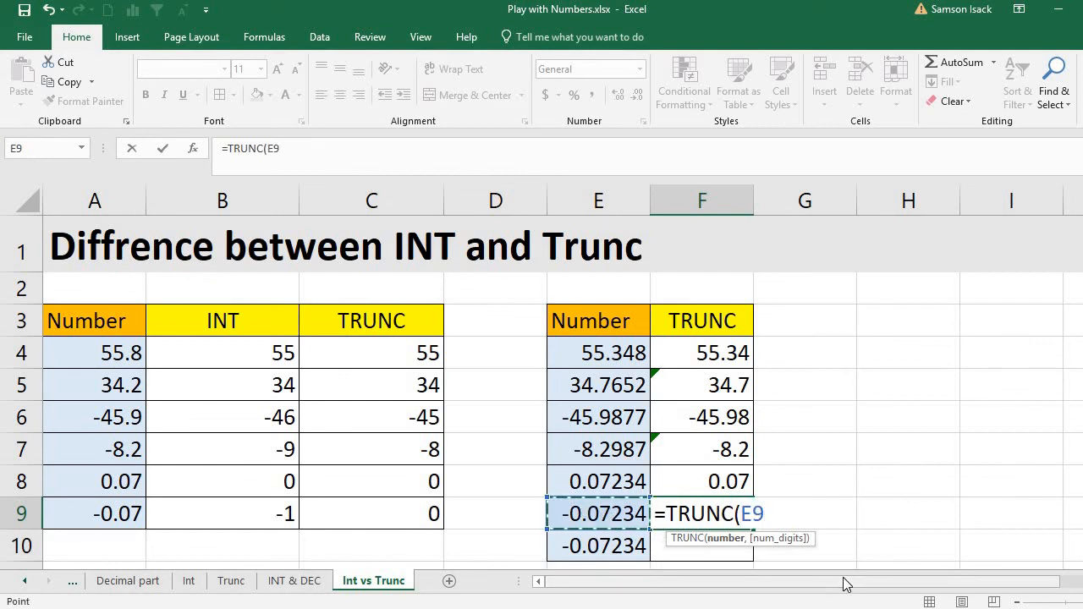
pyautogui.write(',2')
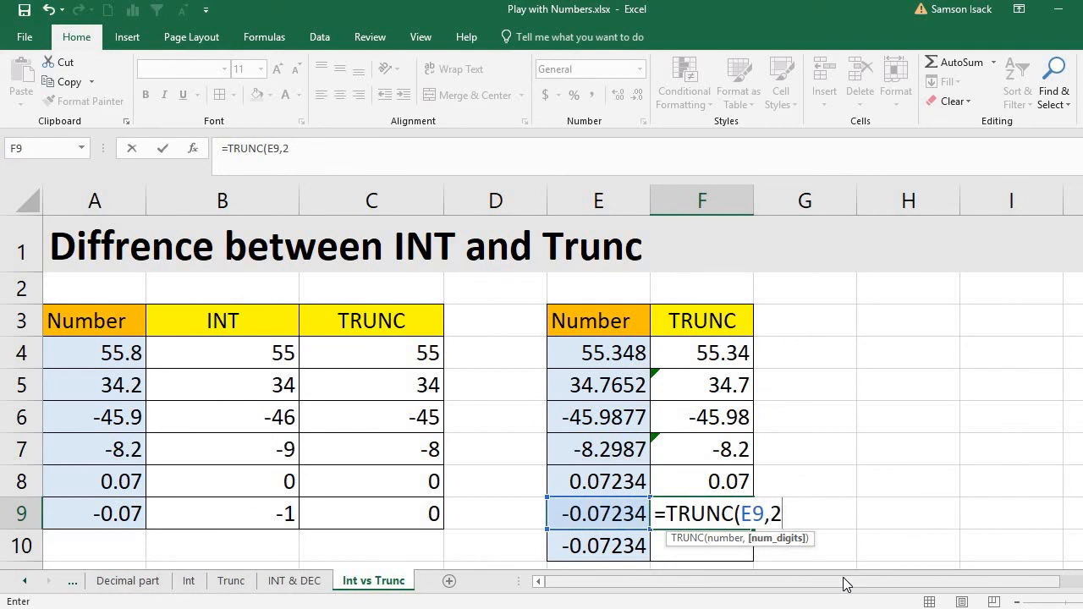
pyautogui.write(')')
pyautogui.press('Return')
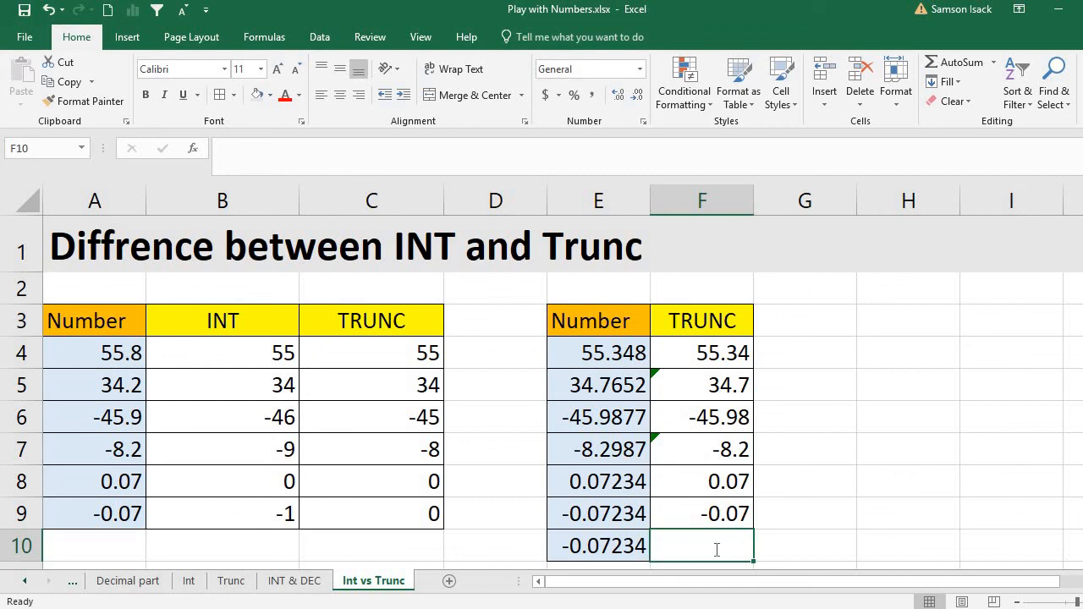
# Enter the formula =TRUNC(E10,1) in cell F10 to truncate the number in E10 to one decimal place, and check the resulting cell.
pyautogui.write('=')
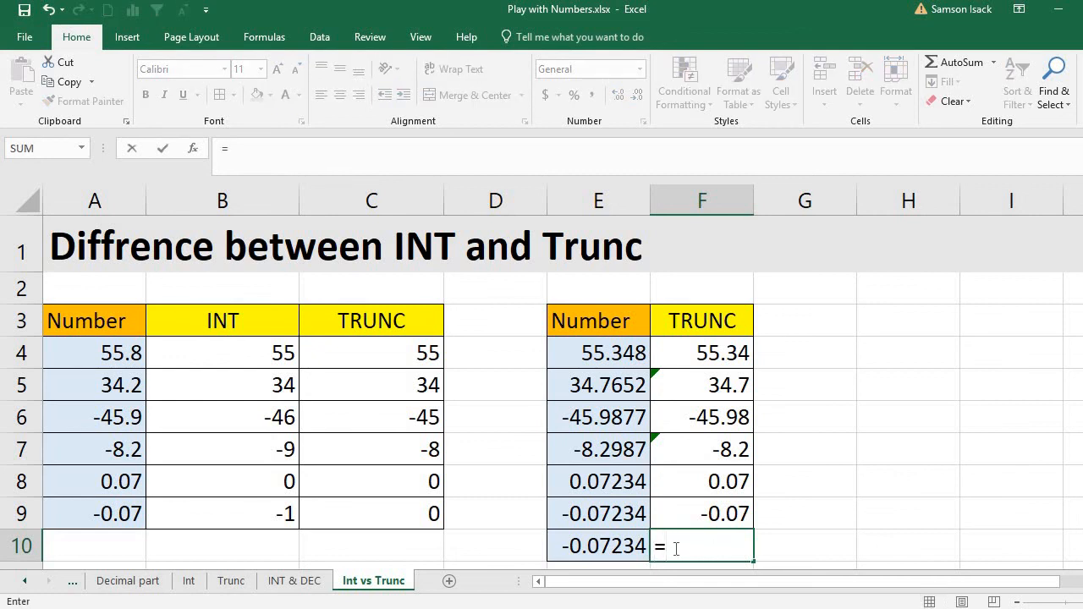
pyautogui.write('TRUN')
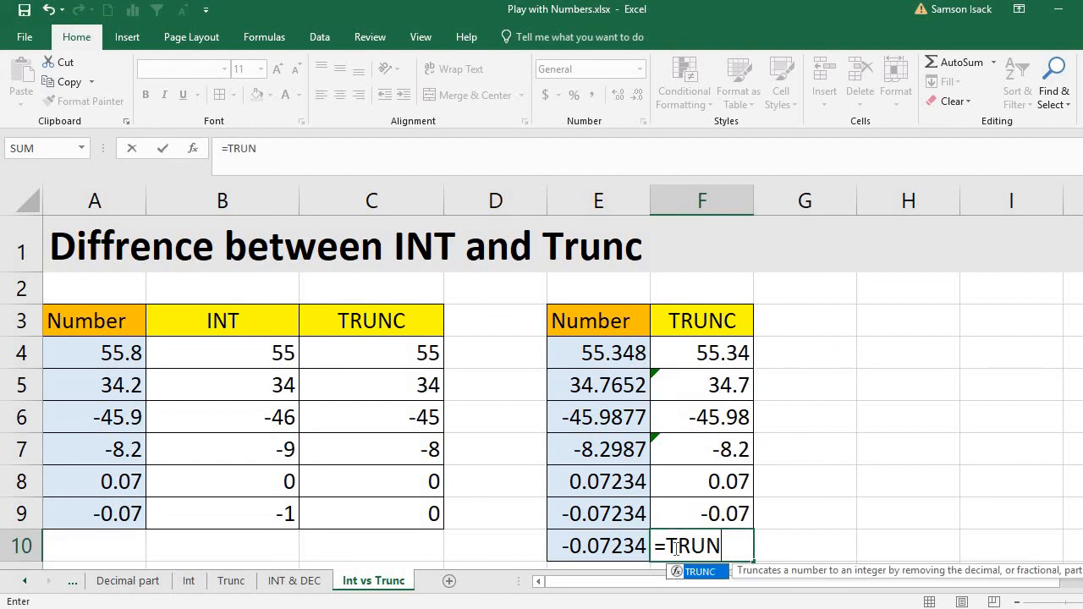
pyautogui.write('C(')
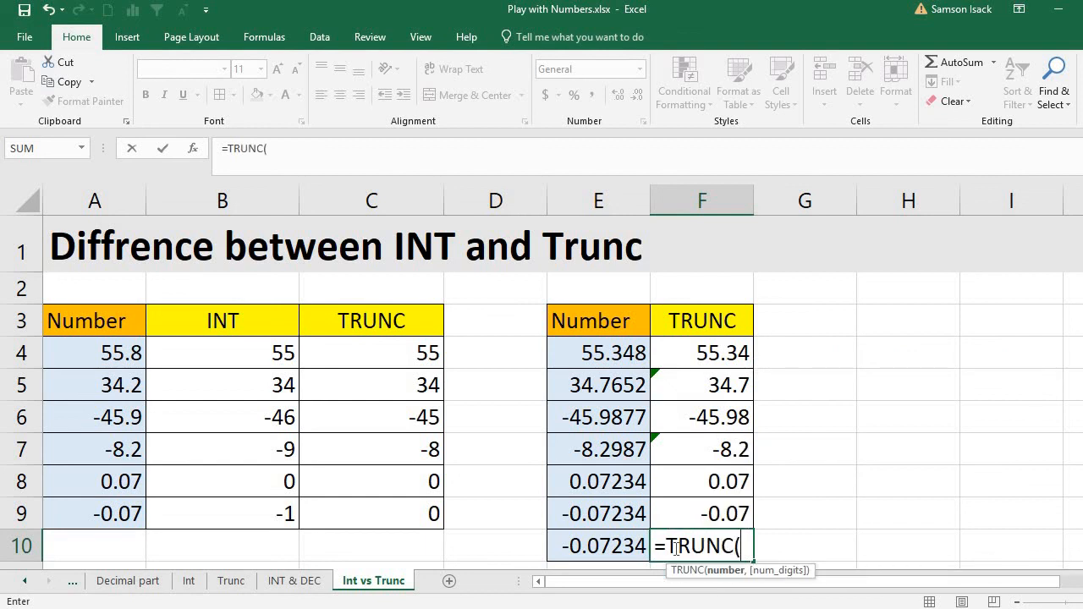
pyautogui.click(573, 544)
pyautogui.write(',')
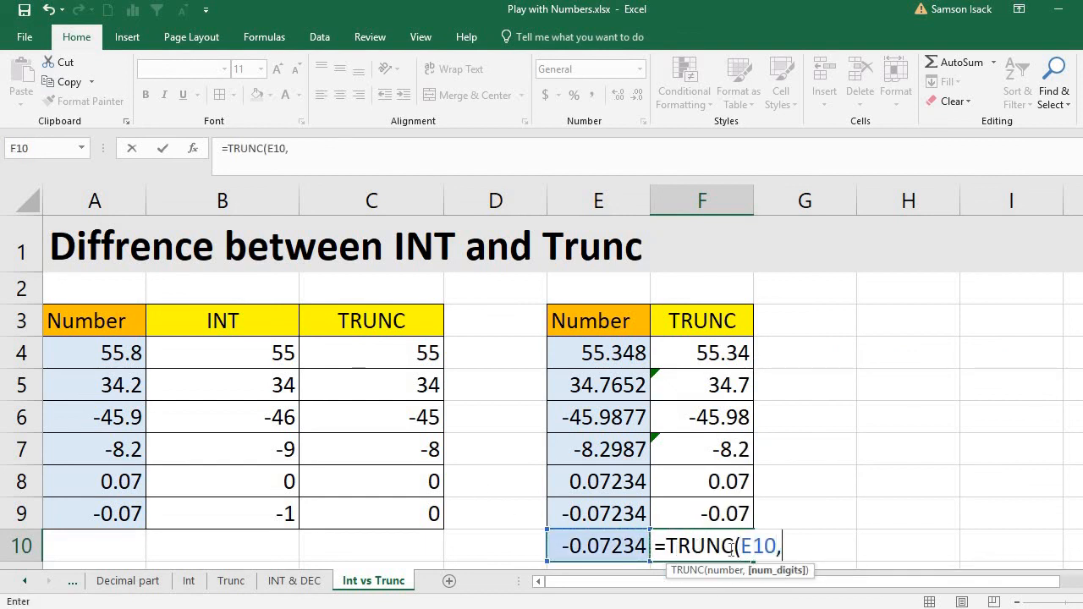
pyautogui.write('1)')
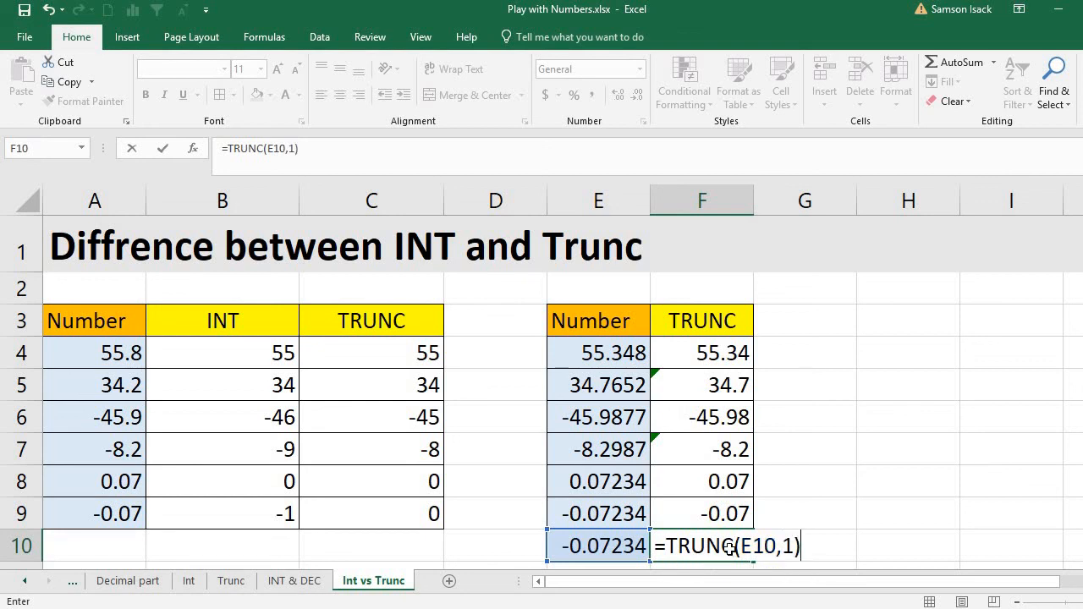
pyautogui.press('Return')
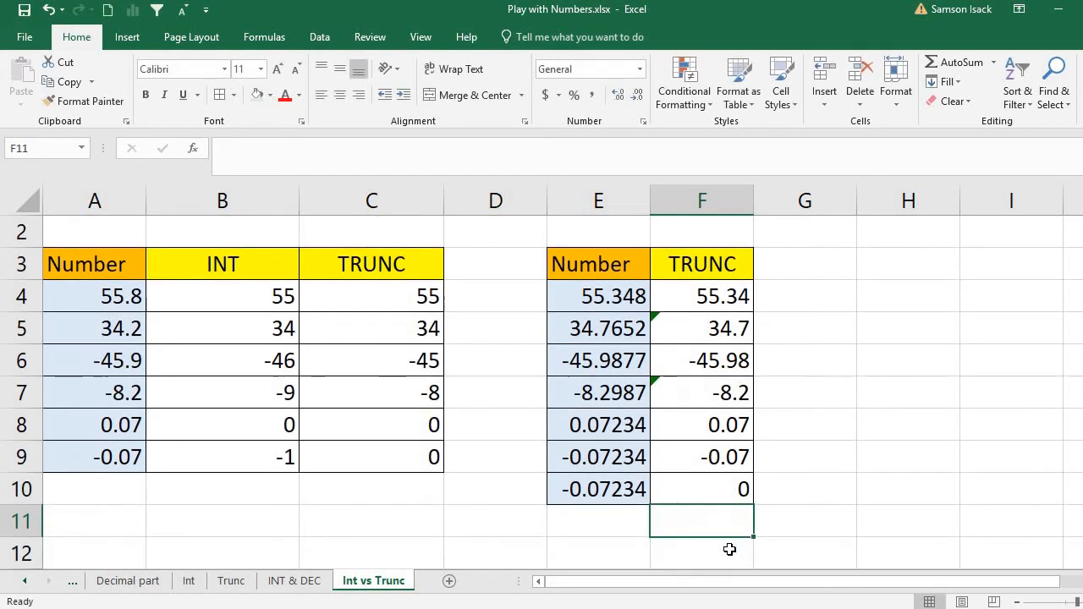
pyautogui.click(709, 487)
pyautogui.scroll(1, 722, 531)
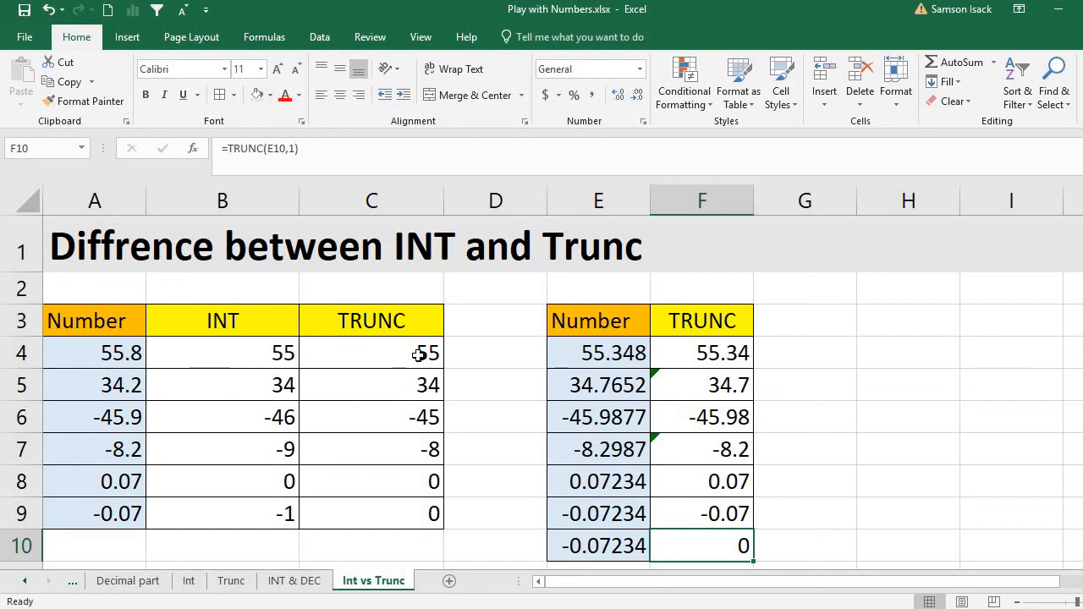
# Compare the INT and TRUNC columns for the positive numbers in rows 4 and 5 and the negative number in row 6.
pyautogui.click(221, 316)
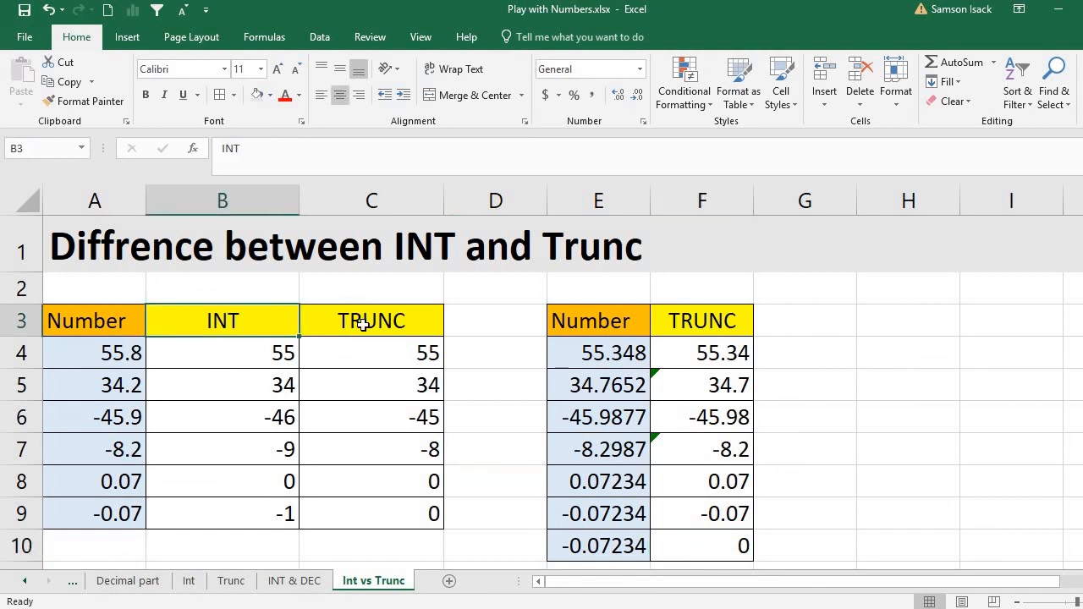
pyautogui.click(362, 324)
pyautogui.moveTo(249, 347); pyautogui.dragTo(423, 385)
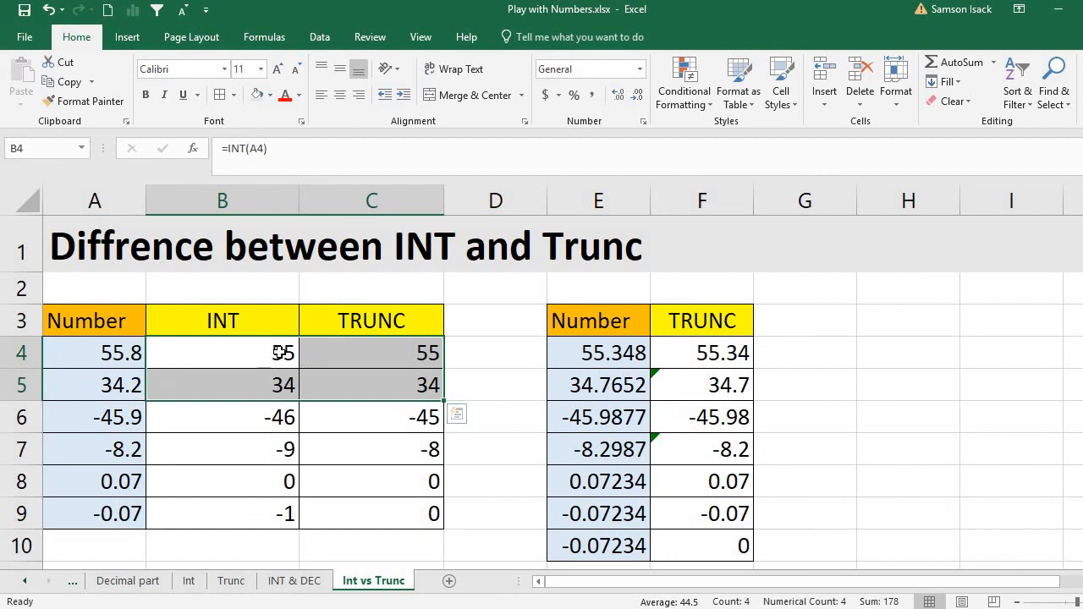
pyautogui.moveTo(280, 353); pyautogui.dragTo(403, 382)
pyautogui.click(258, 419)
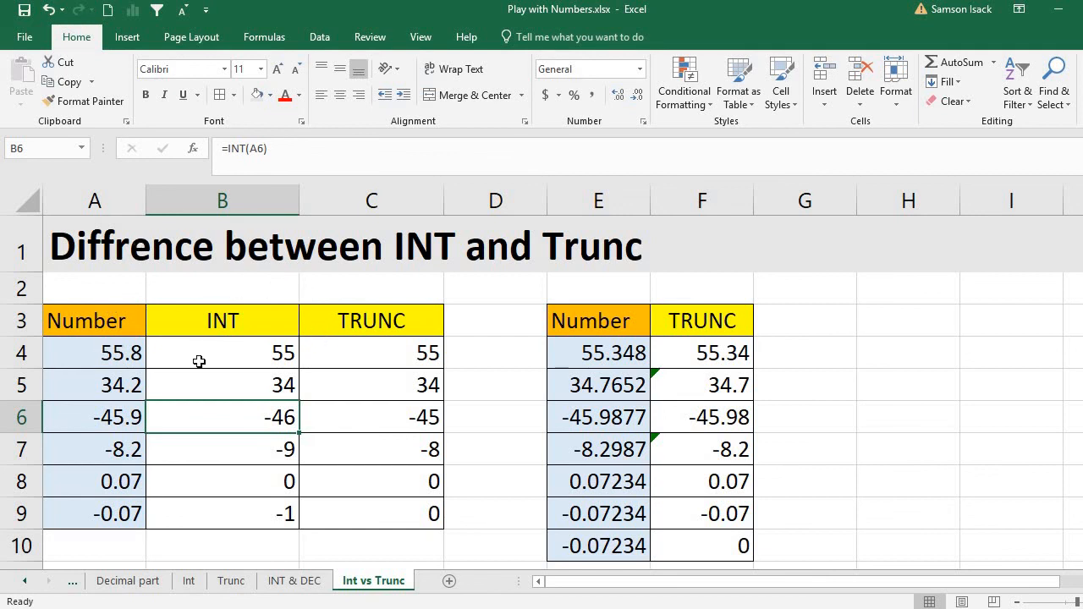
pyautogui.click(394, 414)
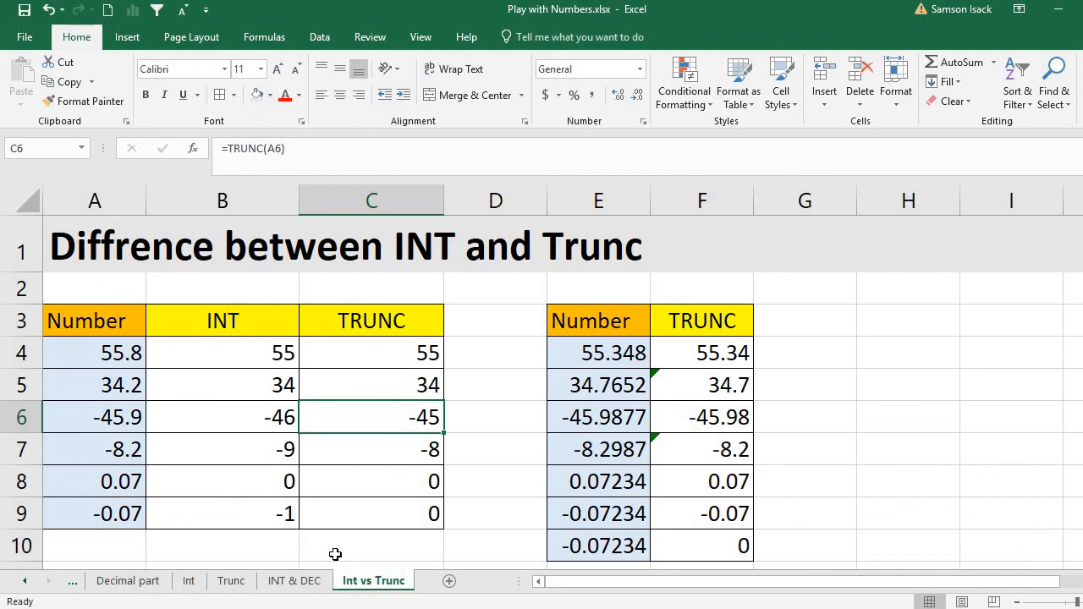
pyautogui.click(125, 245)
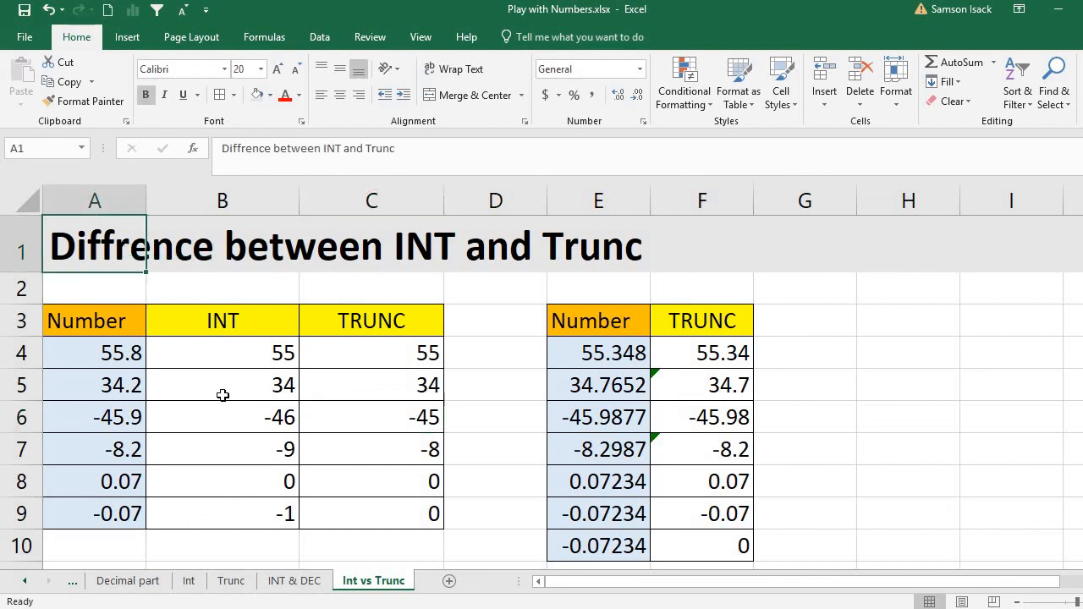
pyautogui.click(235, 365)
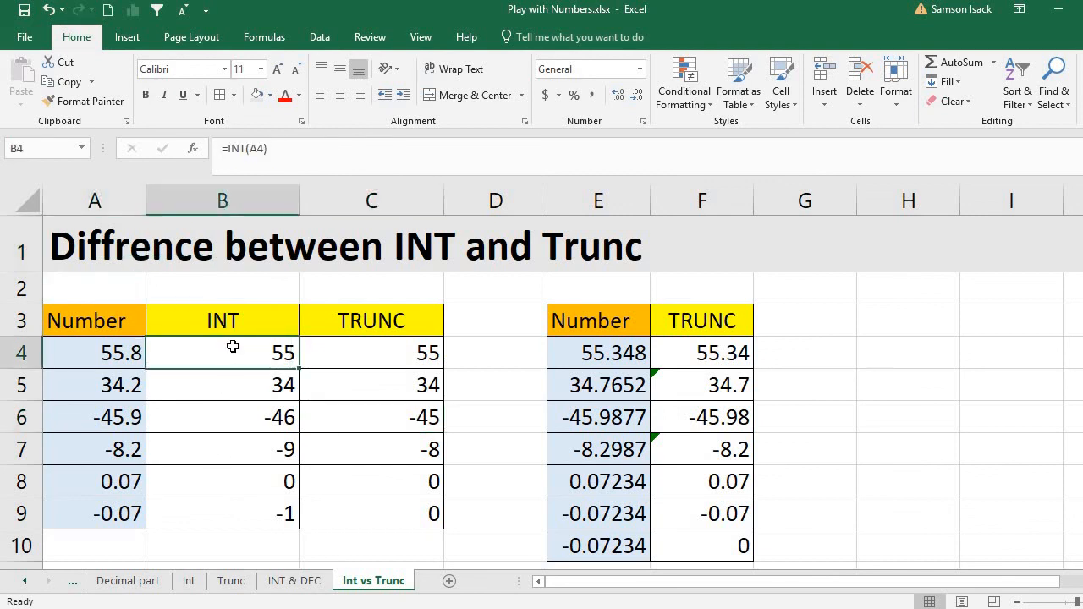